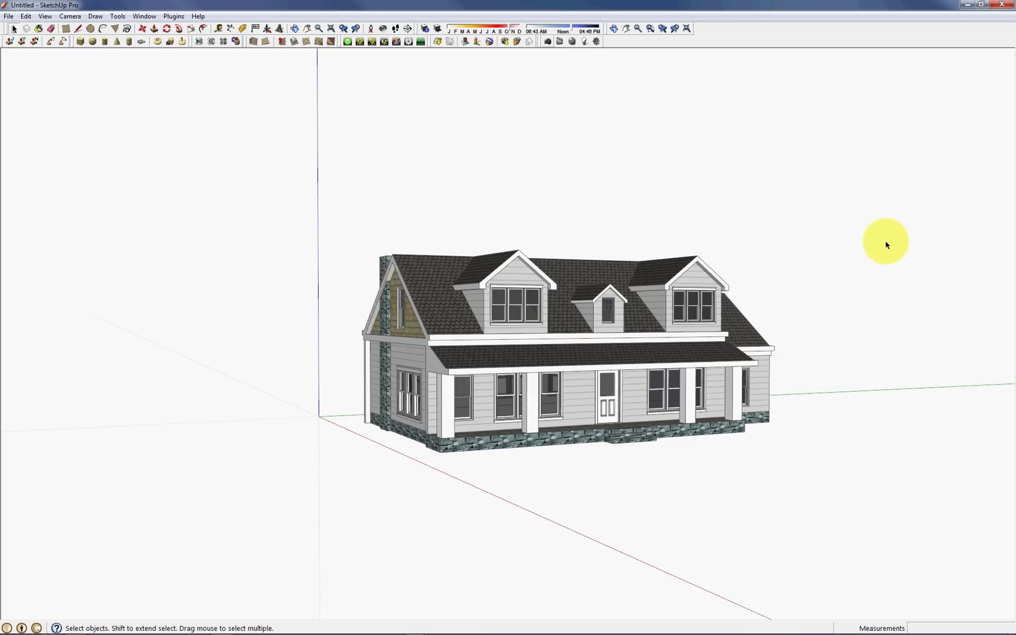
# Mirror the whole house by scaling it -1 along the green axis
pyautogui.click(681, 306)
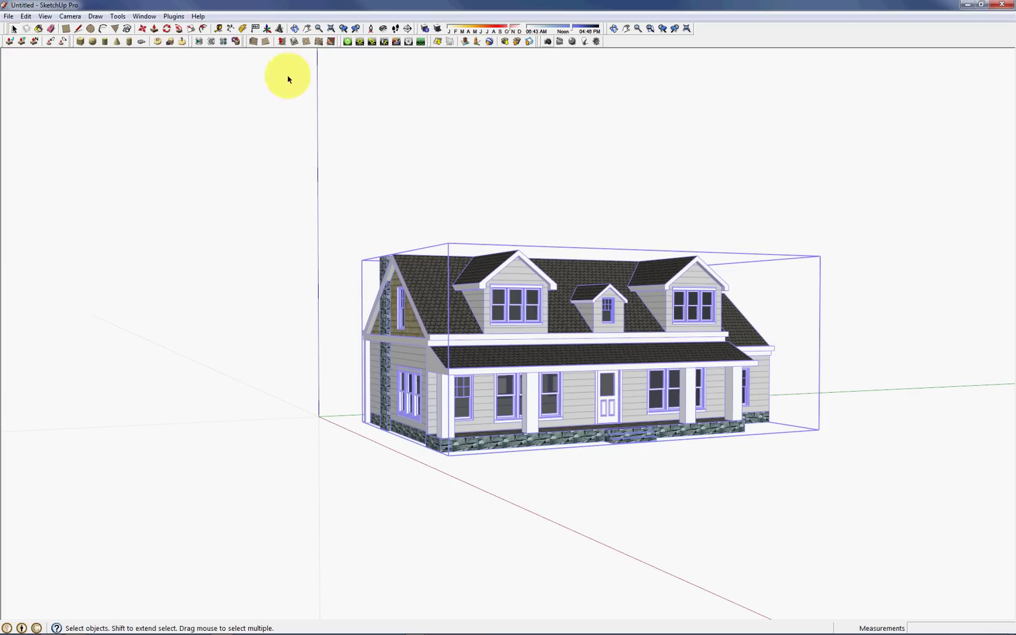
pyautogui.click(191, 29)
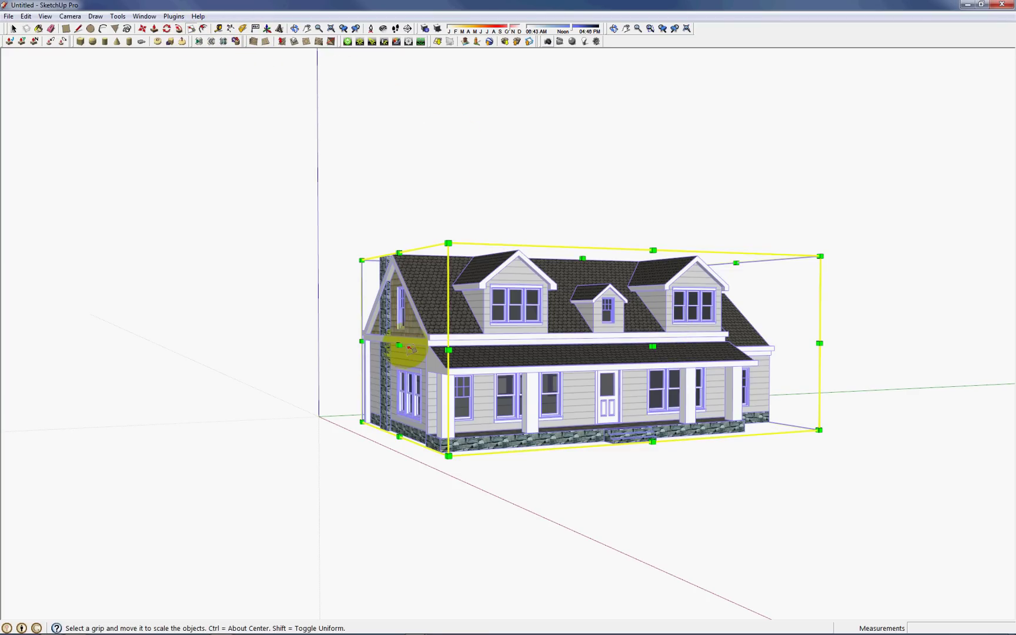
pyautogui.moveTo(398, 343); pyautogui.dragTo(274, 370)
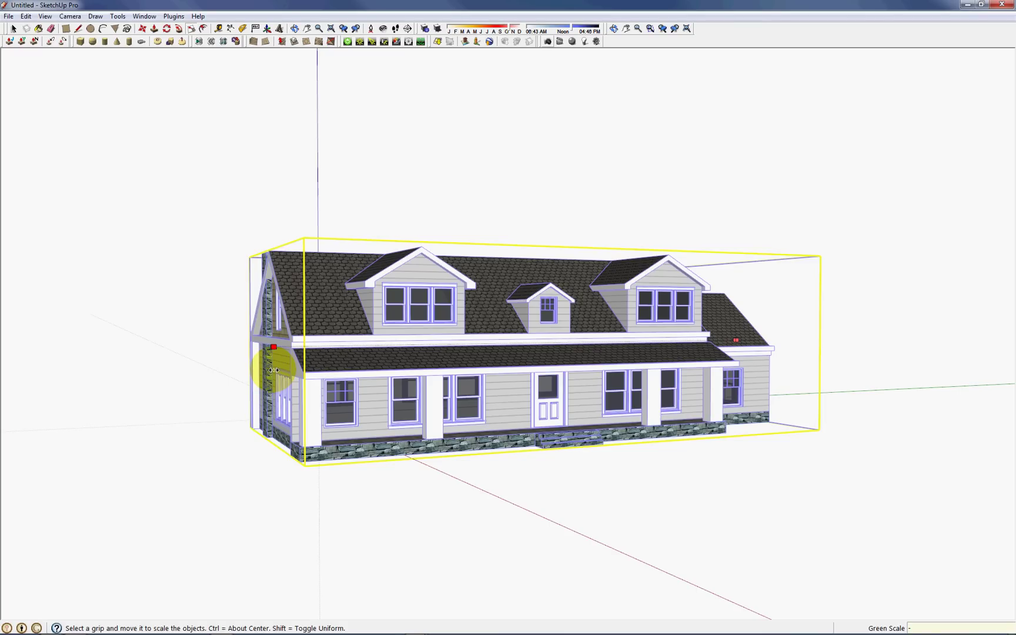
pyautogui.press('Return')
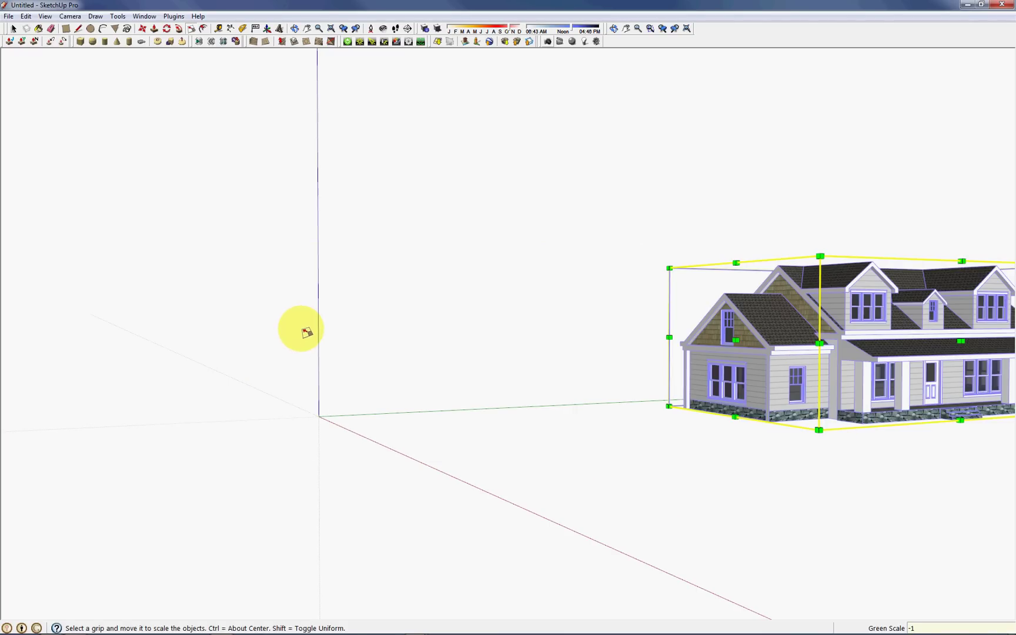
# Move the mirrored house back beside the axes origin and deselect it
pyautogui.press('m')
pyautogui.click(821, 461)
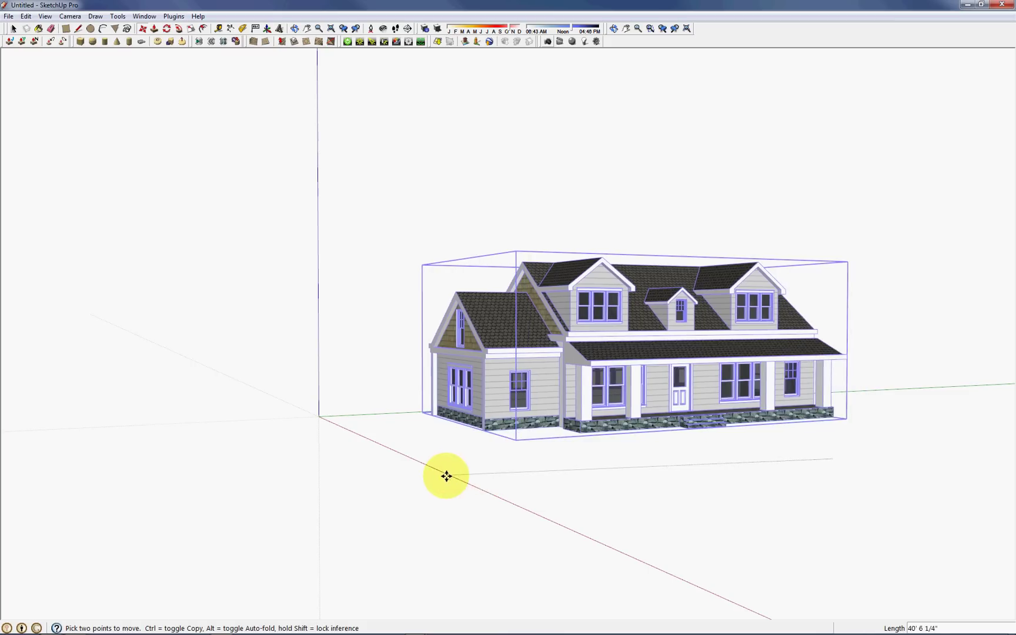
pyautogui.click(347, 495)
pyautogui.press('space')
pyautogui.click(778, 181)
# Orbit the view to see the house more frontally
pyautogui.moveTo(669, 379); pyautogui.dragTo(637, 373, button='middle')
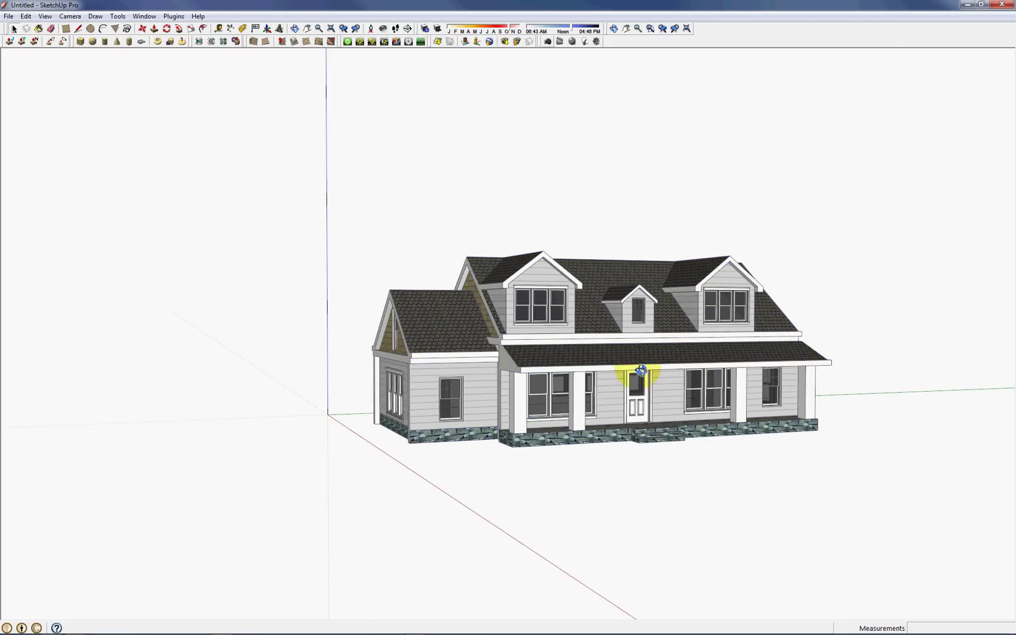
pyautogui.scroll(3, 637, 372)
pyautogui.moveTo(601, 411); pyautogui.dragTo(684, 404, button='middle')
pyautogui.moveTo(582, 377); pyautogui.dragTo(611, 363, button='middle')
pyautogui.moveTo(470, 374); pyautogui.dragTo(591, 354, button='middle')
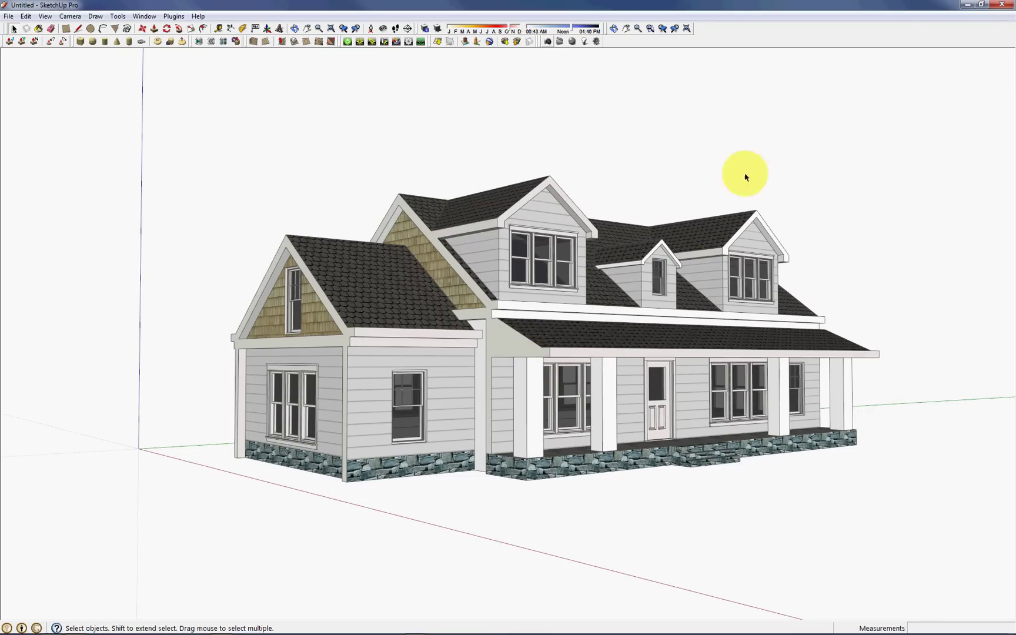
# Shrink the SketchUp window and scroll the HardiePlank Lap Siding page to its colour palettes
pyautogui.click(981, 4)
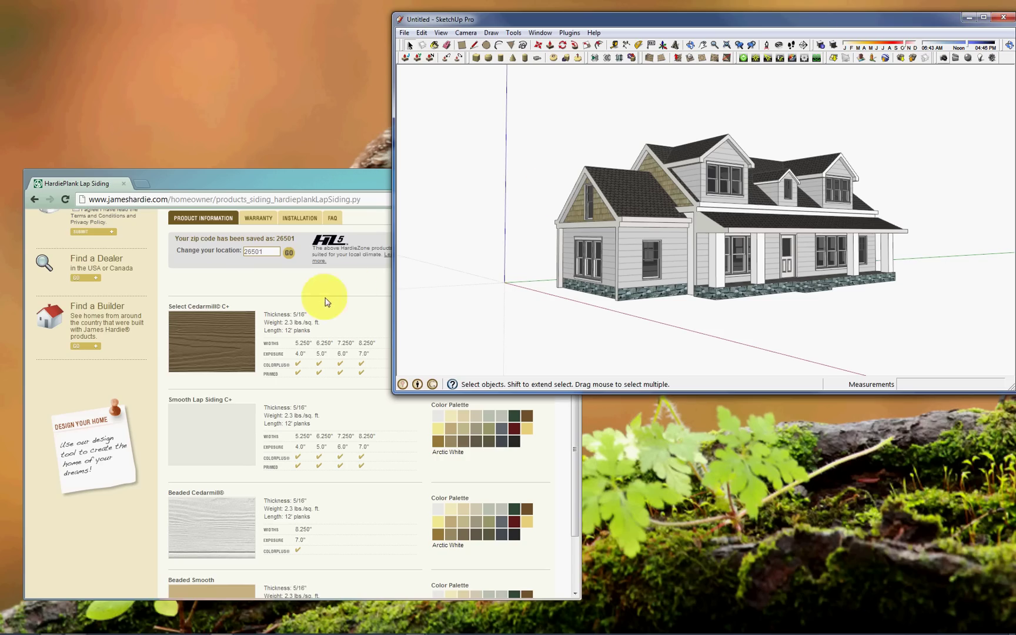
pyautogui.click(329, 183)
pyautogui.scroll(5, 349, 344)
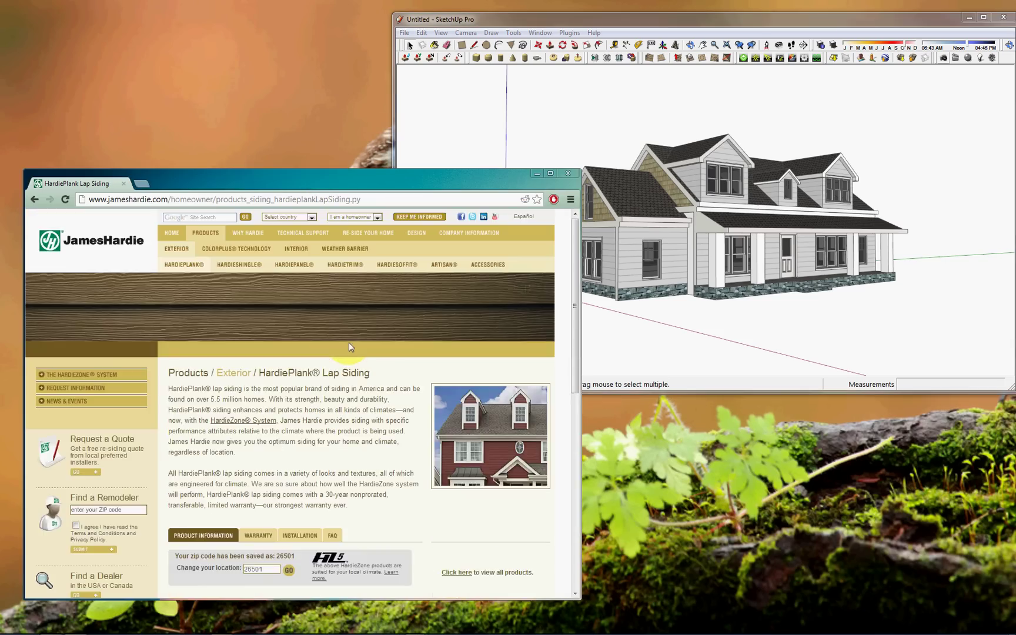
pyautogui.scroll(-5, 350, 342)
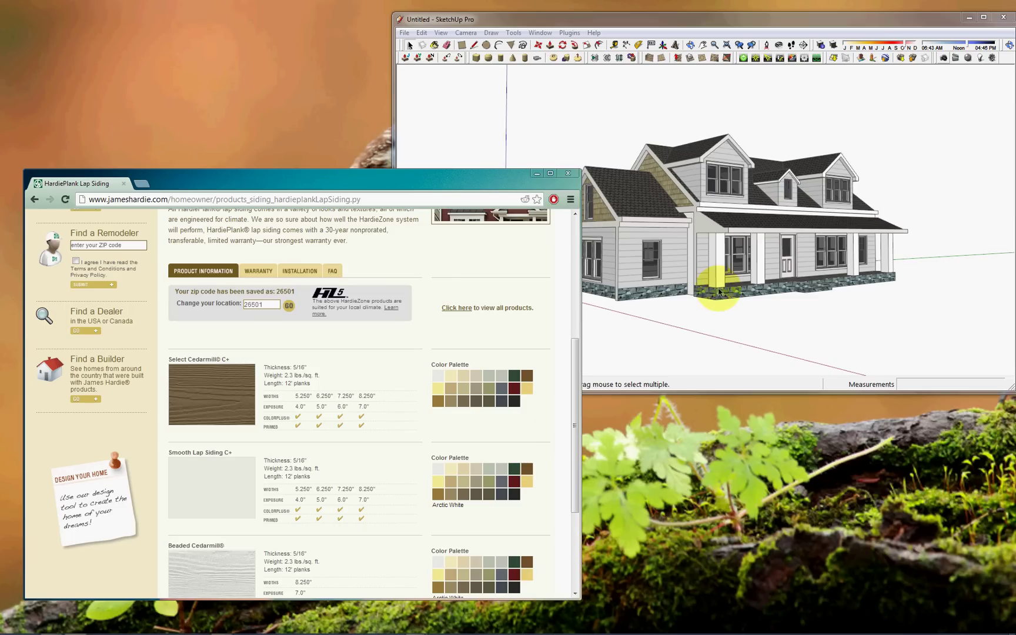
pyautogui.click(745, 308)
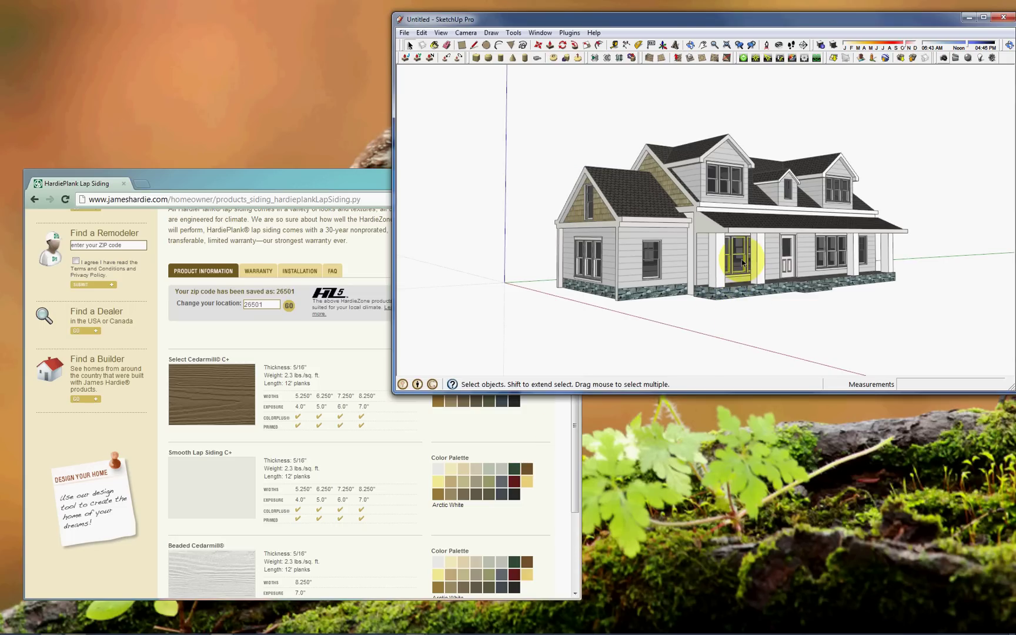
# Sample Cladding_Siding_White from the house wall with the Paint Bucket and edit it in Materials
pyautogui.press('b')
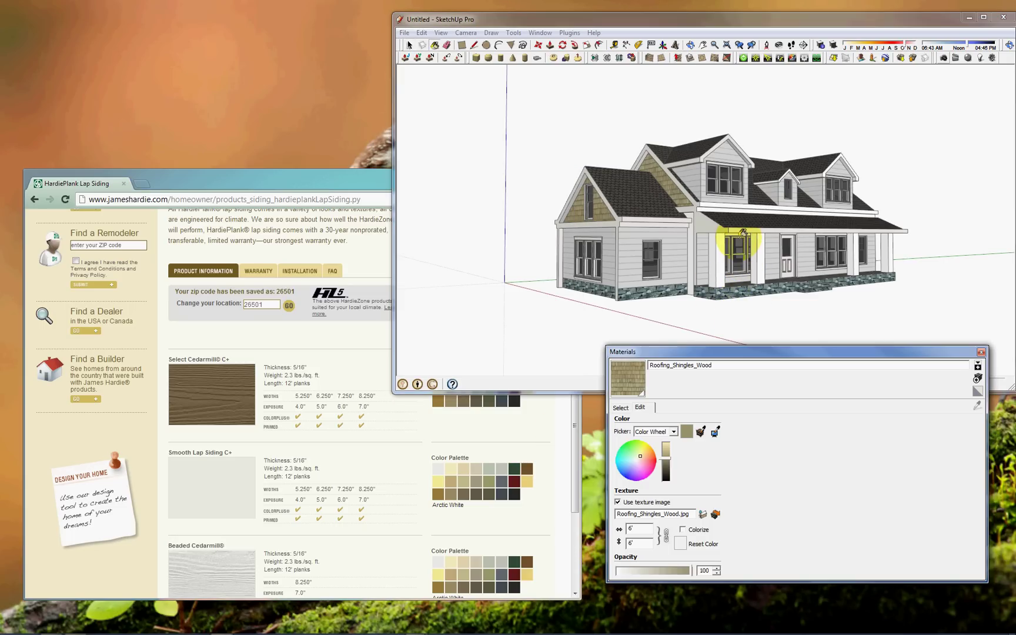
pyautogui.press('alt')
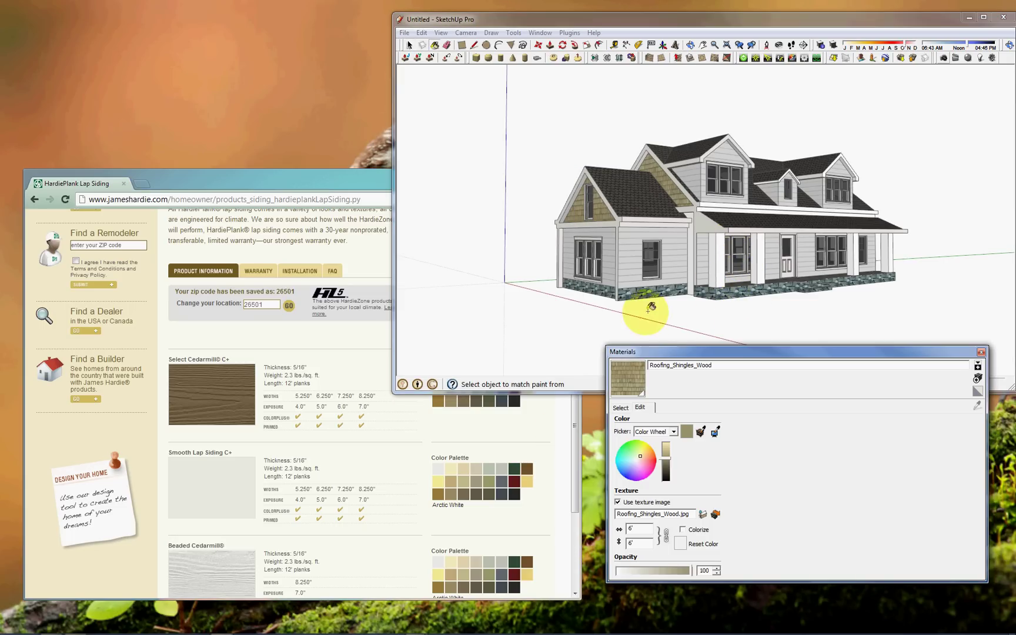
pyautogui.keyDown('alt'); pyautogui.click(678, 240); pyautogui.keyUp('alt')
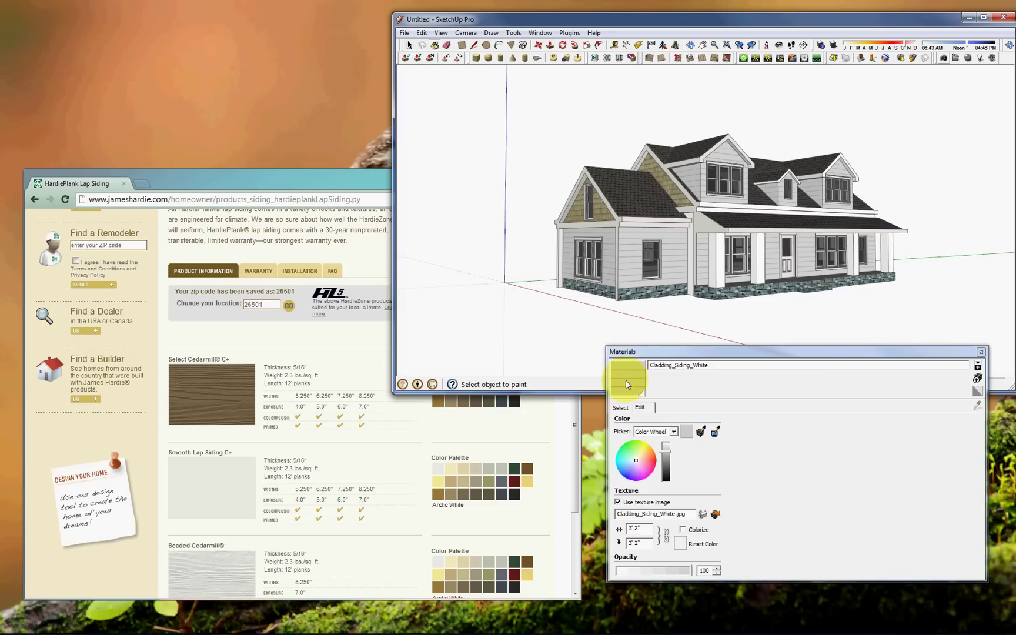
pyautogui.click(621, 407)
pyautogui.click(640, 409)
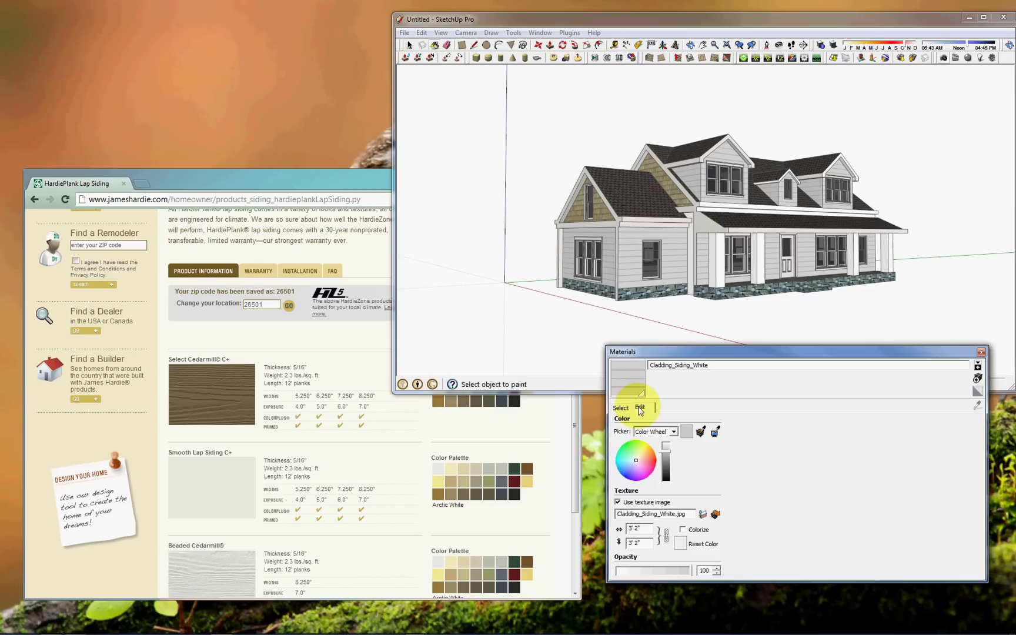
# Try the website's Countrylane Red swatch on the siding and orbit to inspect it
pyautogui.click(715, 433)
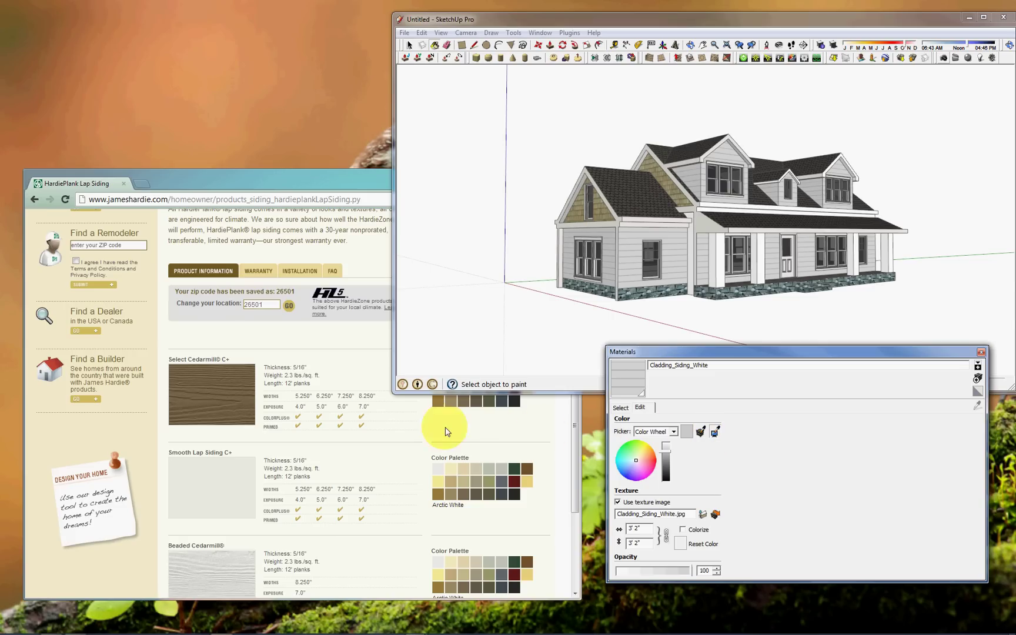
pyautogui.click(515, 488)
pyautogui.moveTo(530, 294)
pyautogui.mouseDown(button='middle')
pyautogui.moveTo(513, 251)
pyautogui.moveTo(483, 247)
pyautogui.moveTo(681, 245)
pyautogui.moveTo(677, 259)
pyautogui.mouseUp(button='middle')
# Test Arctic White and Parkside Pine on the gable shingles, then undo back to tan
pyautogui.click(650, 392)
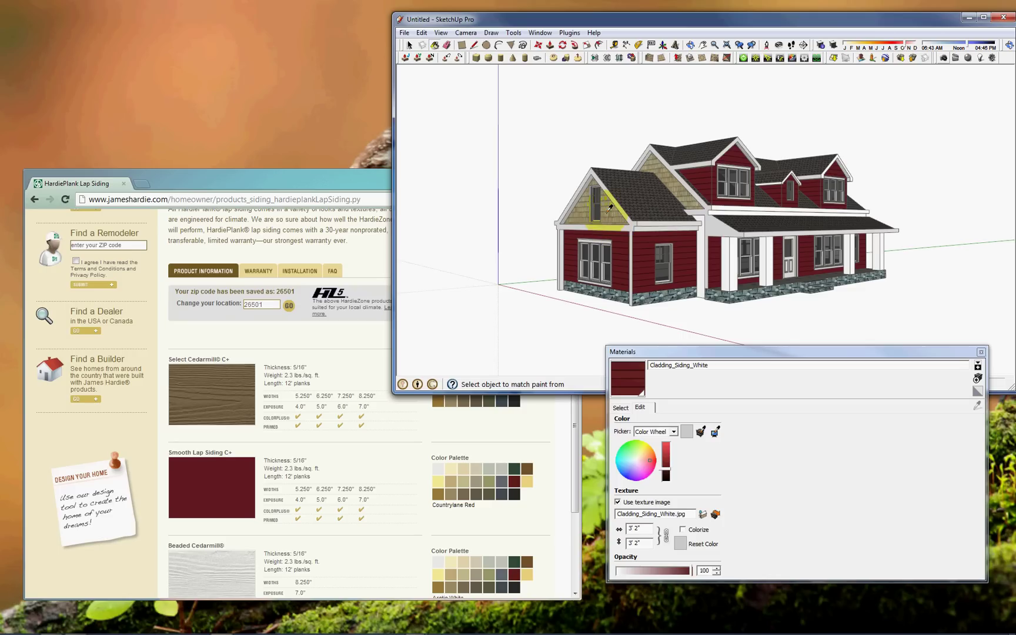
pyautogui.click(619, 206)
pyautogui.click(715, 432)
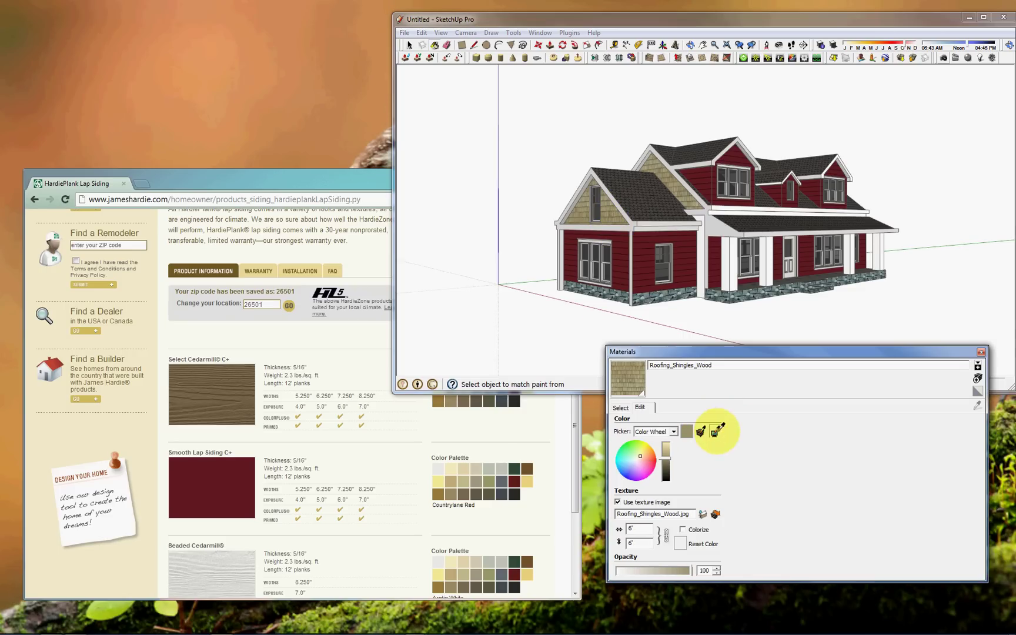
pyautogui.click(484, 464)
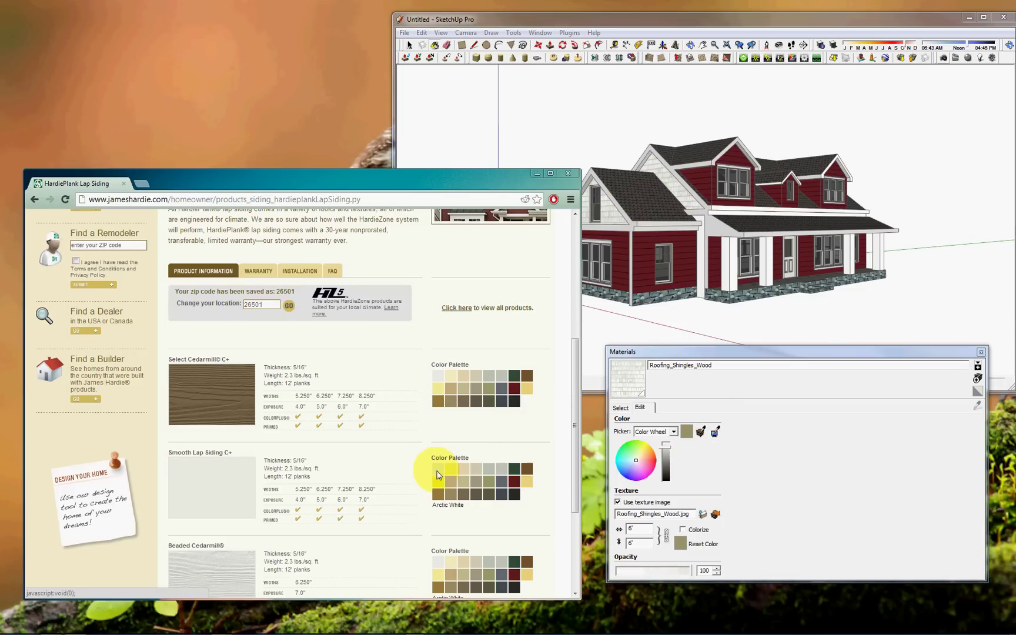
pyautogui.moveTo(708, 332)
pyautogui.mouseDown(button='middle')
pyautogui.moveTo(778, 236)
pyautogui.moveTo(744, 245)
pyautogui.mouseUp(button='middle')
pyautogui.click(715, 433)
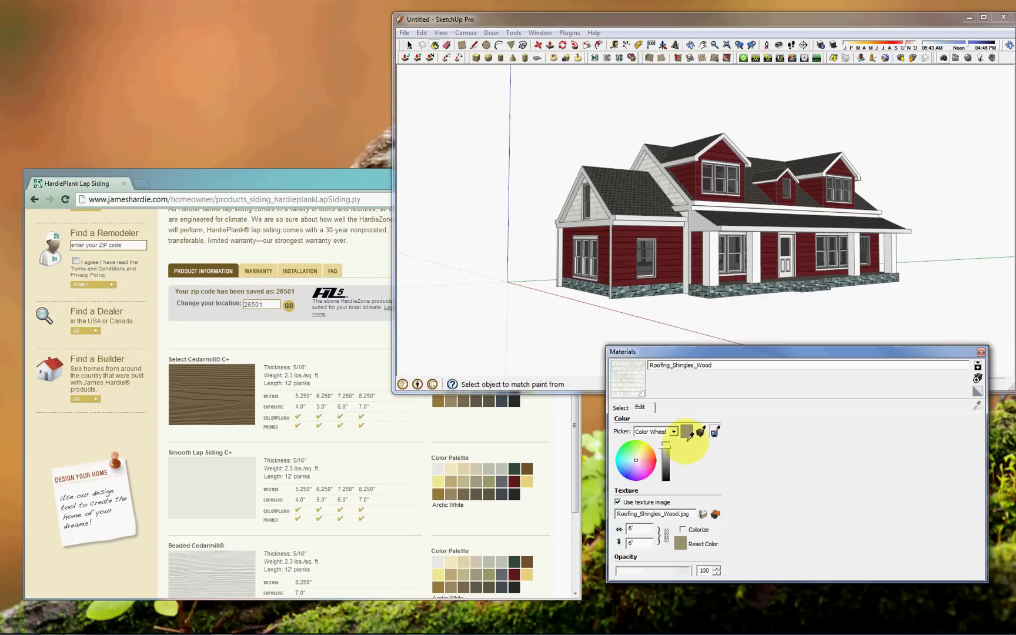
pyautogui.click(516, 474)
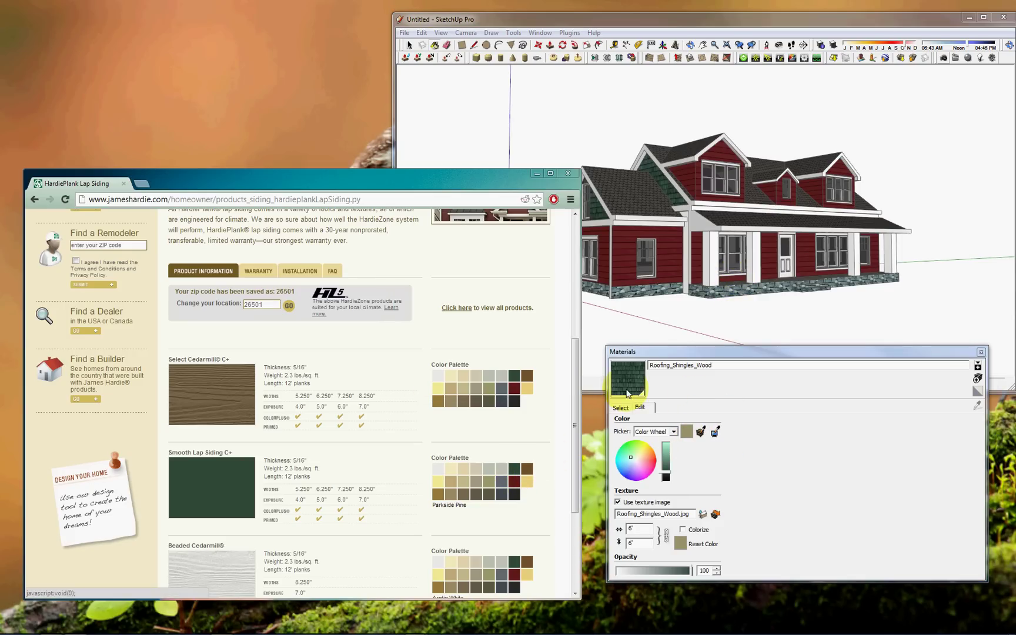
pyautogui.moveTo(675, 236)
pyautogui.mouseDown(button='middle')
pyautogui.moveTo(731, 243)
pyautogui.moveTo(706, 262)
pyautogui.mouseUp(button='middle')
pyautogui.hotkey('ctrl', 'z')
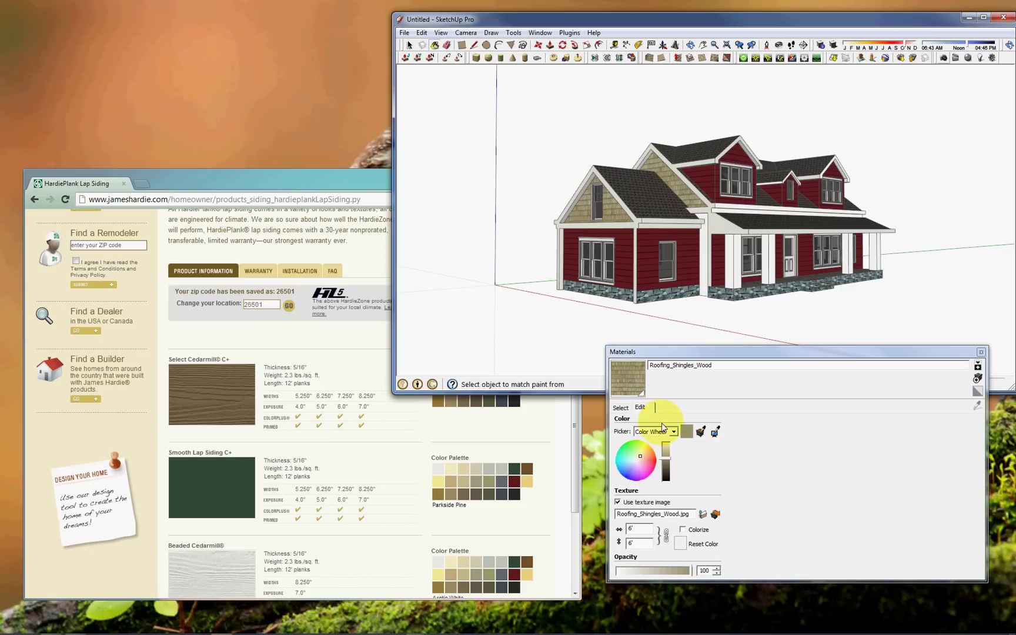
# Match the wall siding material to the website's Parkside Pine green
pyautogui.click(715, 432)
pyautogui.click(437, 471)
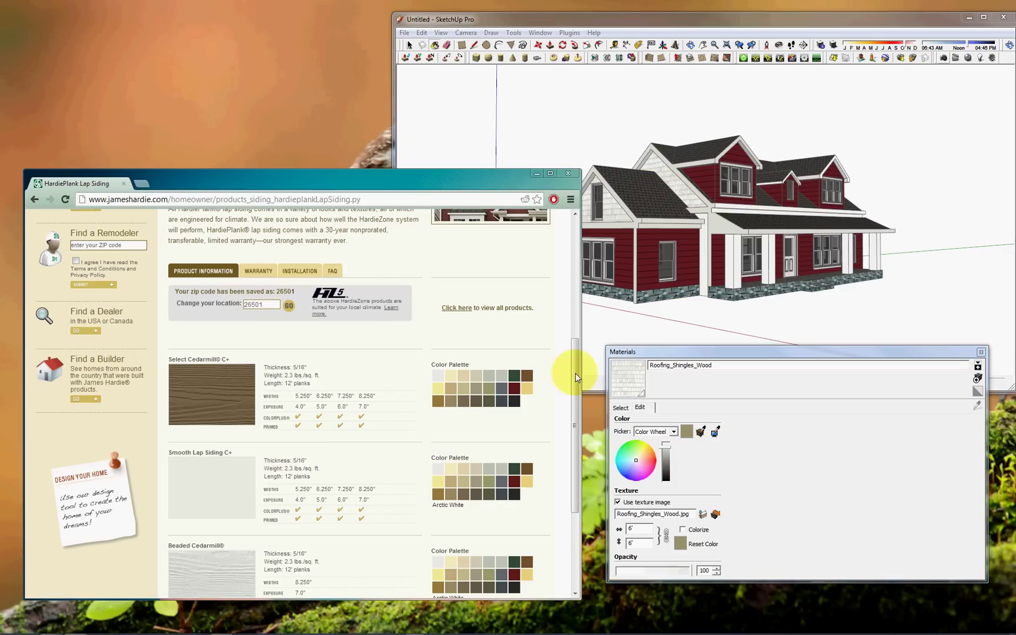
pyautogui.moveTo(691, 216); pyautogui.dragTo(624, 227, button='middle')
pyautogui.click(625, 231)
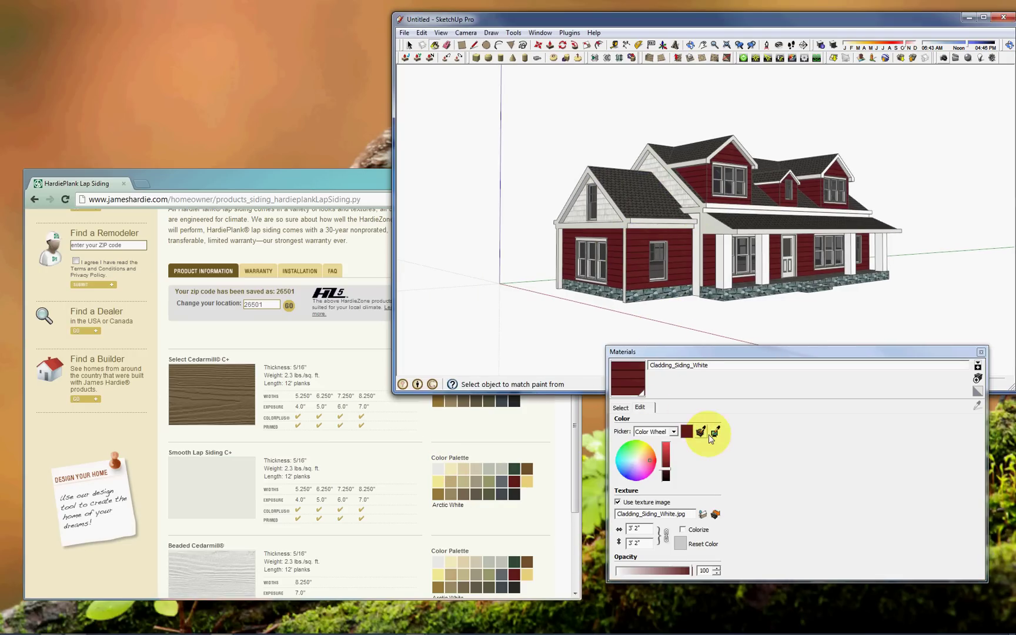
pyautogui.click(715, 432)
pyautogui.click(515, 470)
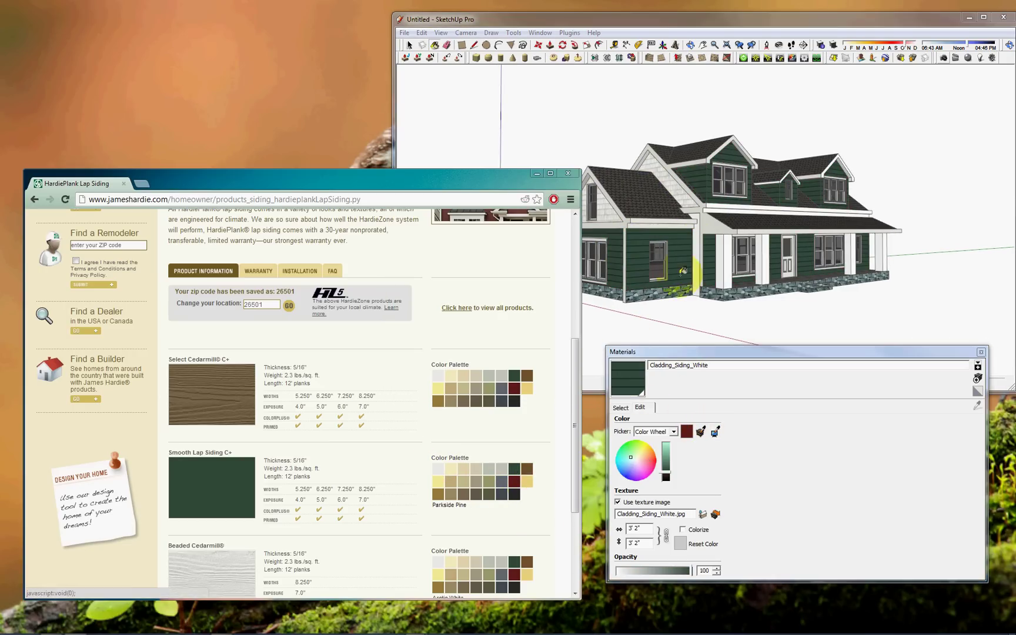
pyautogui.moveTo(659, 247); pyautogui.dragTo(695, 259, button='middle')
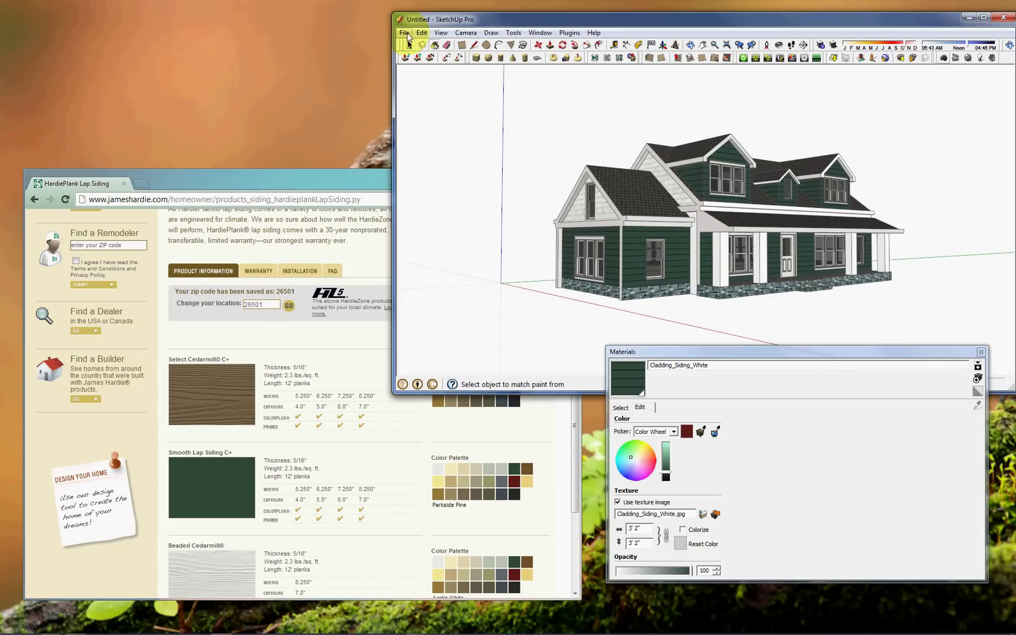
# Open the File > Export > 2D Graphic dialog and close it without saving
pyautogui.click(404, 33)
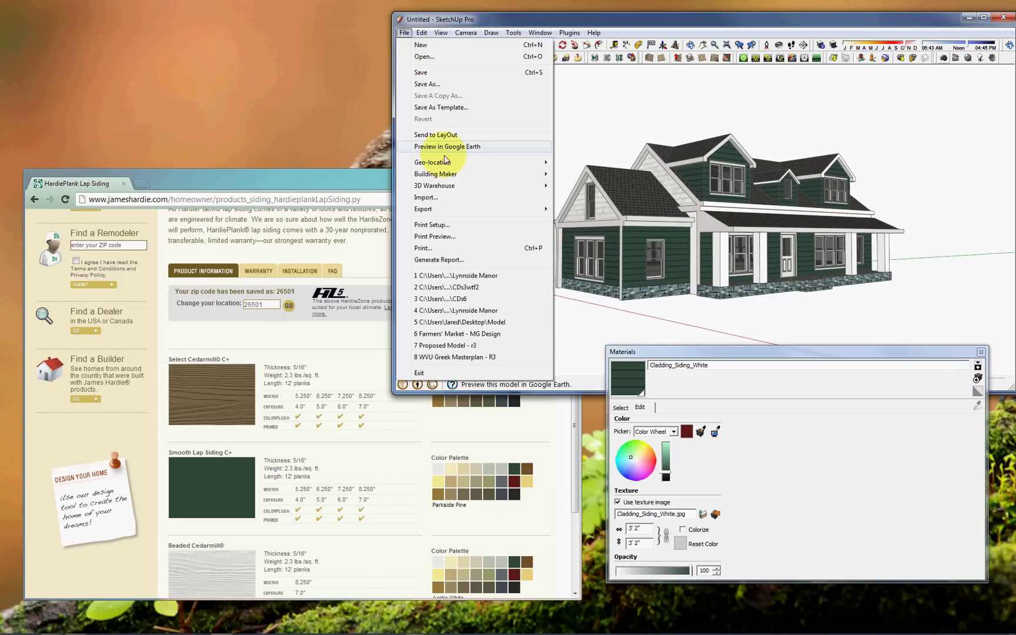
pyautogui.moveTo(454, 210)
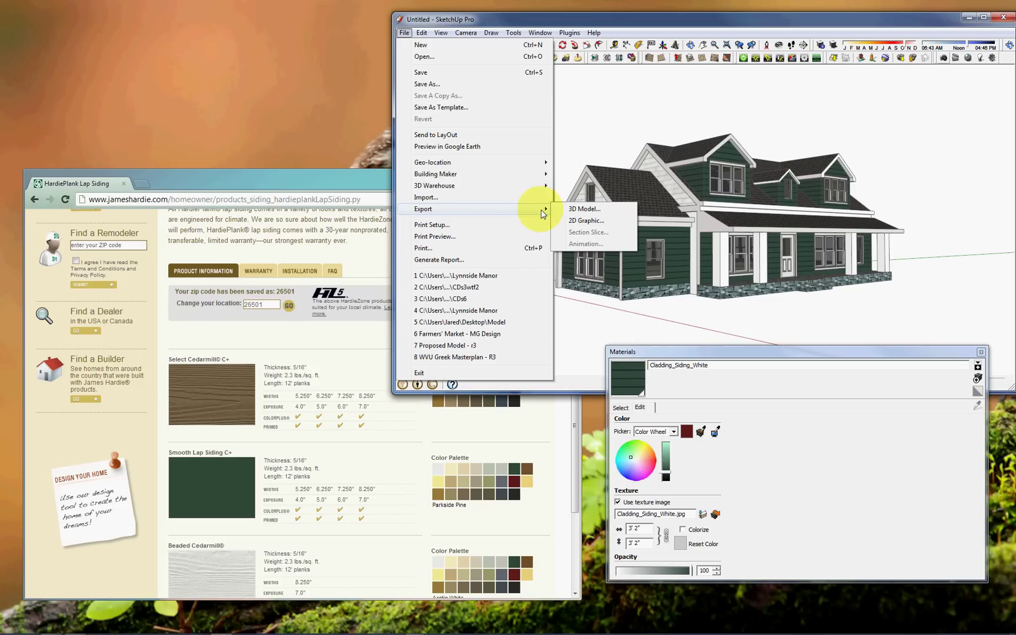
pyautogui.click(580, 220)
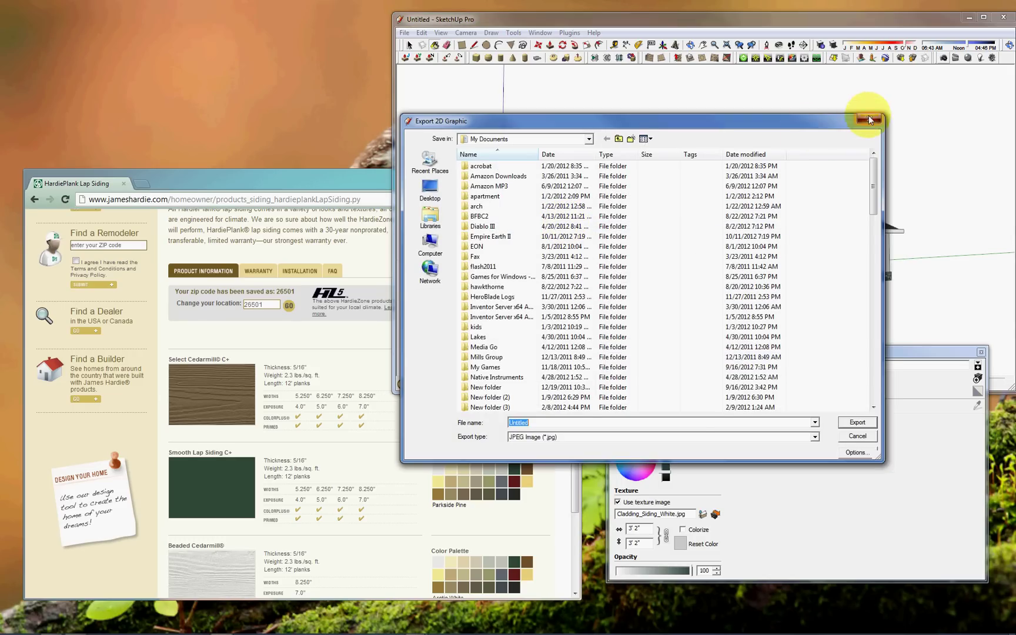
pyautogui.click(869, 119)
# Paint the light porch wall dark green, close Materials and maximize SketchUp
pyautogui.moveTo(730, 235); pyautogui.dragTo(663, 234, button='middle')
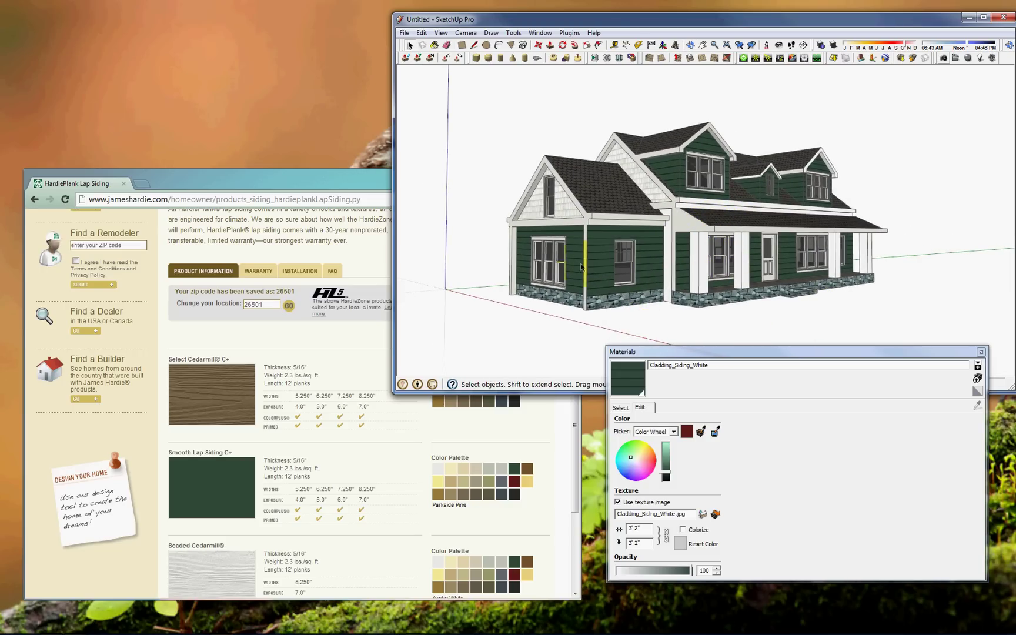
pyautogui.click(686, 270)
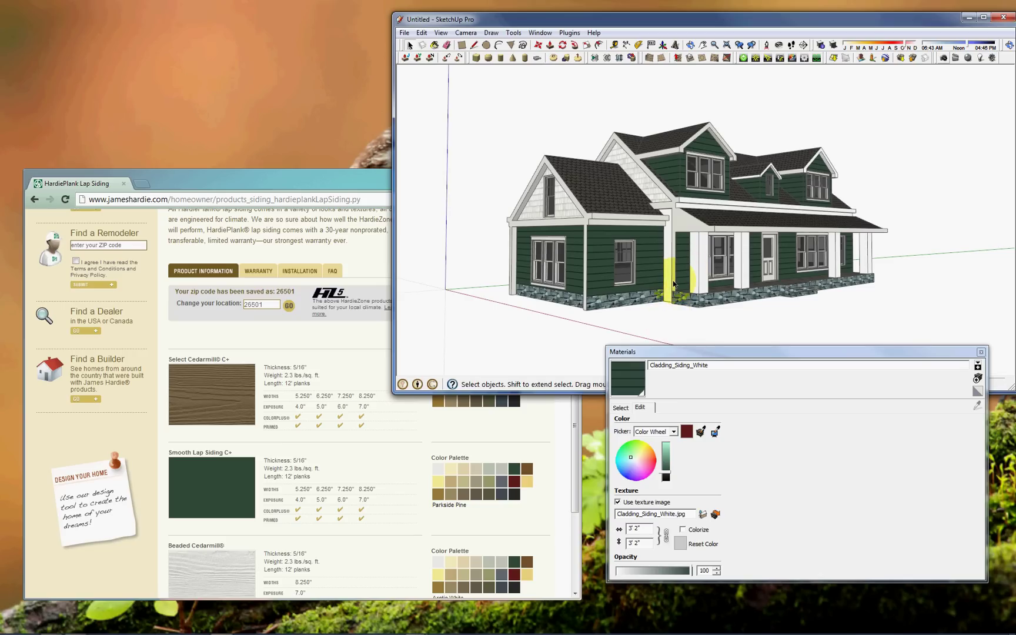
pyautogui.click(981, 351)
pyautogui.click(983, 17)
# Orbit to the house's left side and set the field of view to 65 degrees
pyautogui.moveTo(571, 306); pyautogui.dragTo(482, 317, button='middle')
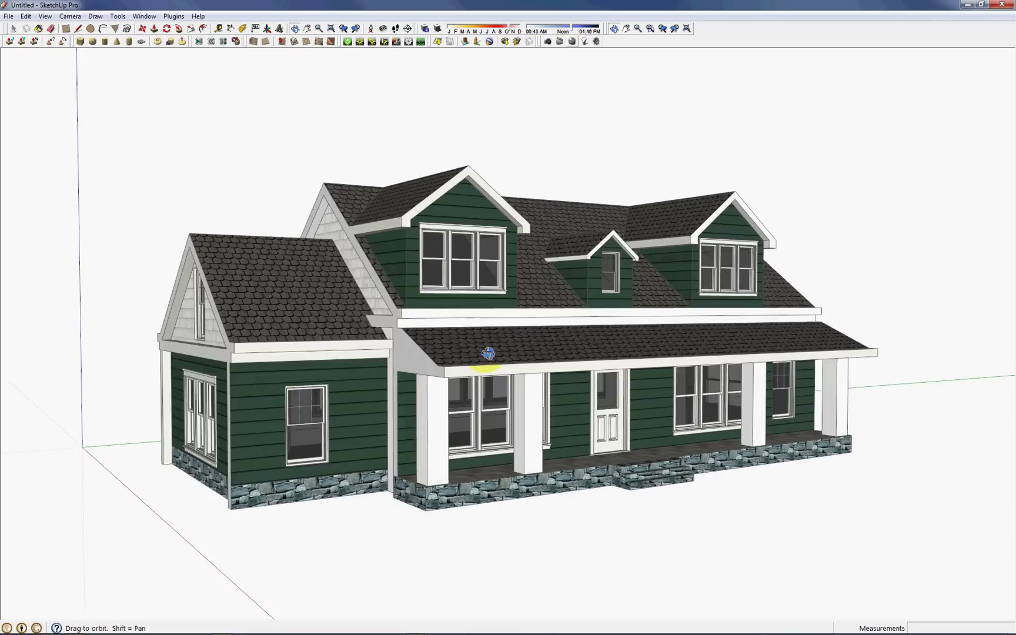
pyautogui.scroll(3, 636, 346)
pyautogui.scroll(-3, 635, 347)
pyautogui.moveTo(676, 324); pyautogui.dragTo(406, 336, button='middle')
pyautogui.moveTo(579, 329); pyautogui.dragTo(545, 370, button='middle')
pyautogui.moveTo(707, 363); pyautogui.dragTo(517, 363, button='middle')
pyautogui.scroll(2, 516, 373)
pyautogui.press('z')
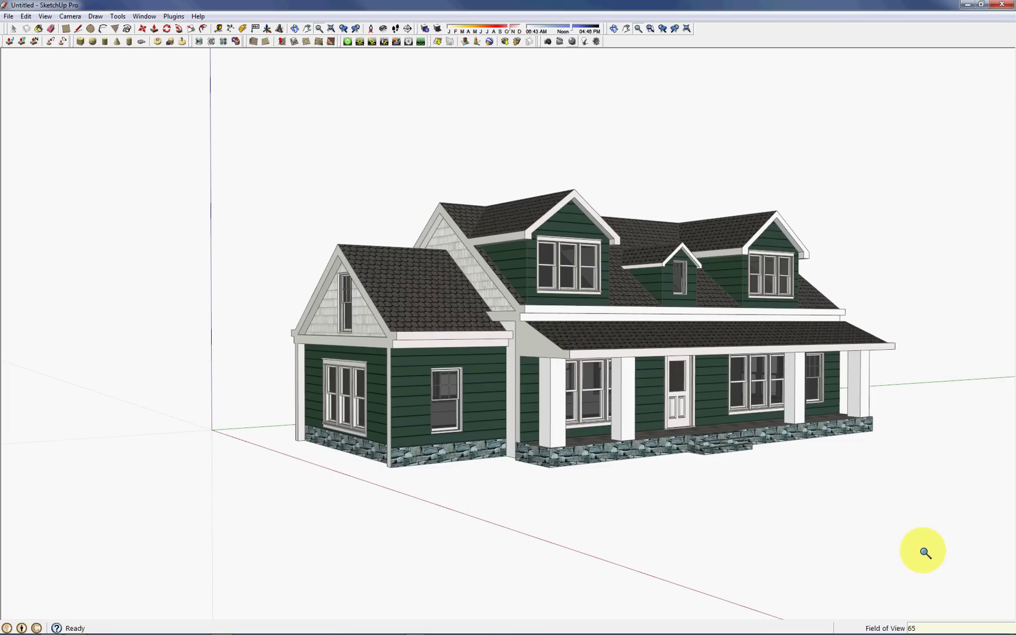
pyautogui.press('Return')
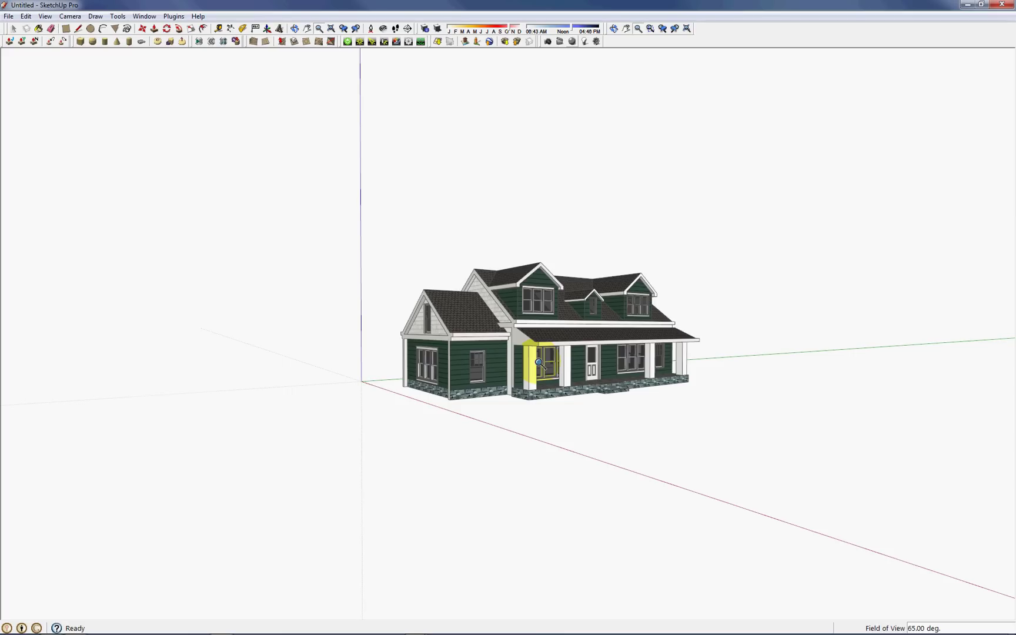
# Orbit and zoom to frame the house from a front-left perspective
pyautogui.moveTo(540, 363); pyautogui.dragTo(545, 344)
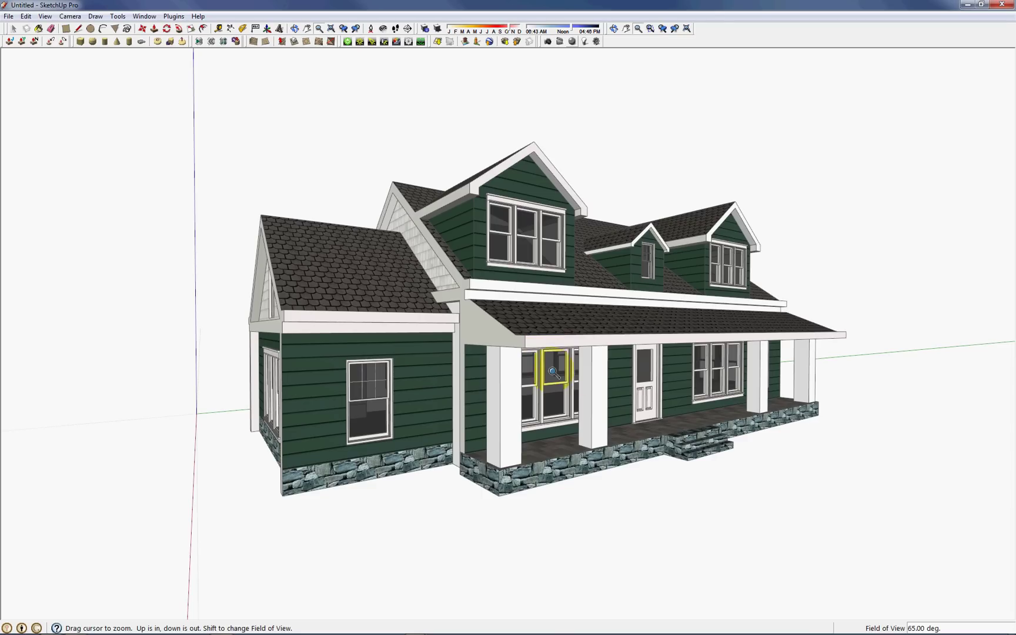
pyautogui.scroll(-5, 554, 372)
pyautogui.press('o')
pyautogui.moveTo(378, 353); pyautogui.dragTo(204, 352)
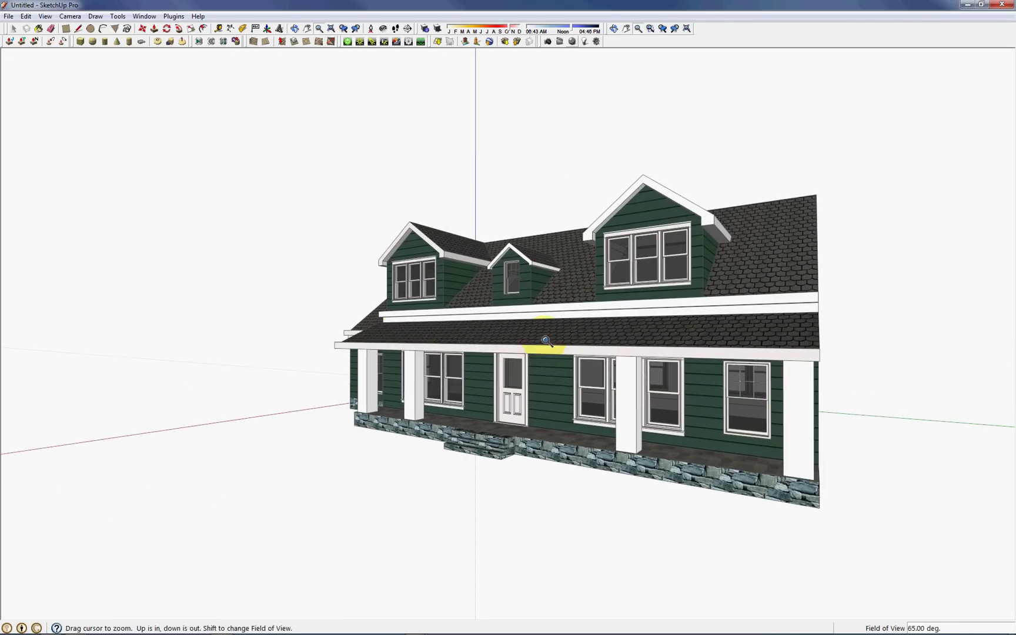
pyautogui.moveTo(511, 352); pyautogui.dragTo(824, 365)
pyautogui.press('z')
pyautogui.scroll(-1, 461, 397)
pyautogui.moveTo(461, 397); pyautogui.dragTo(558, 383, button='middle')
pyautogui.moveTo(235, 391); pyautogui.dragTo(341, 404, button='middle')
pyautogui.moveTo(623, 391); pyautogui.dragTo(509, 371, button='middle')
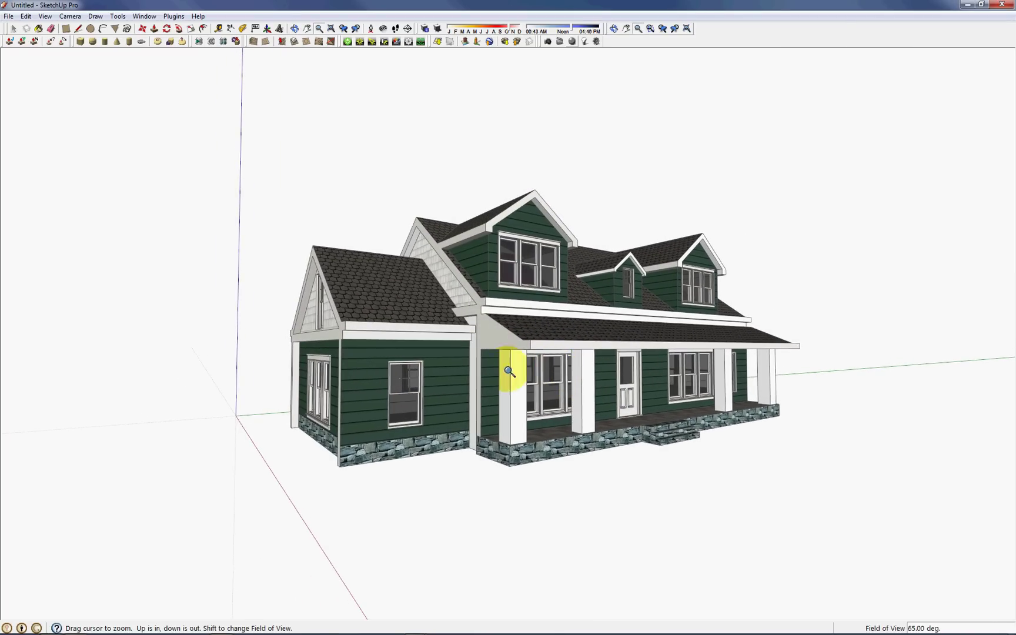
# Choose Camera > Two-Point Perspective so the house's vertical edges stay parallel
pyautogui.click(70, 17)
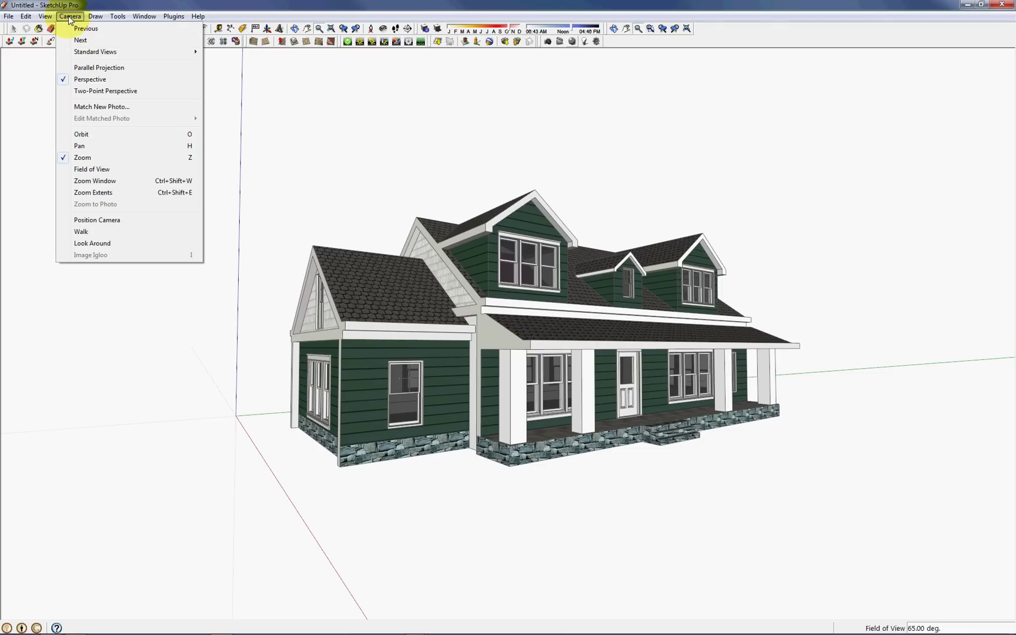
pyautogui.click(101, 91)
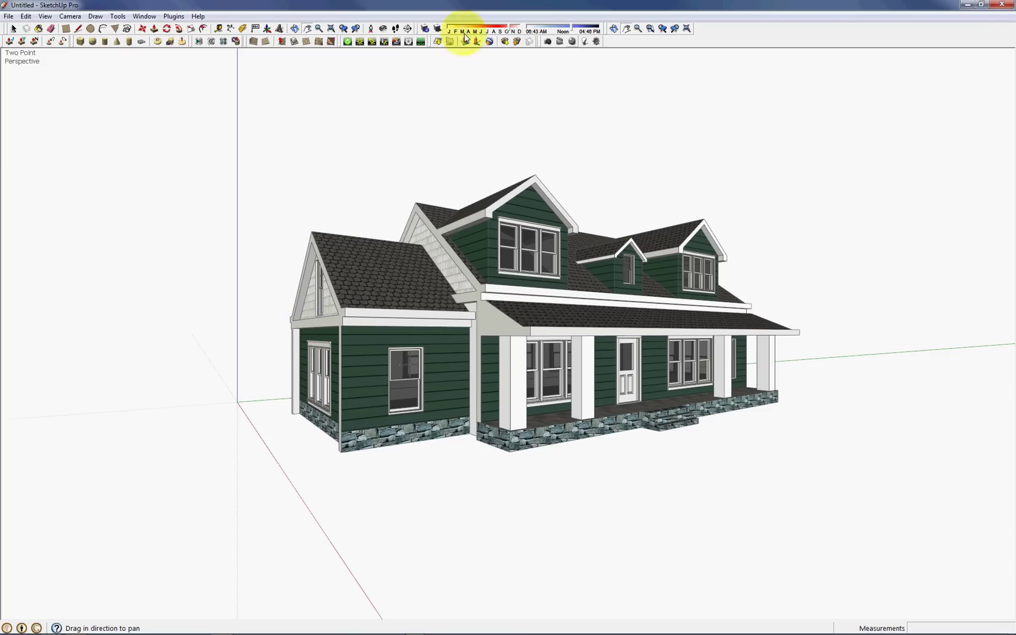
# Lower the camera to near ground level and zoom out to show the whole house
pyautogui.click(383, 30)
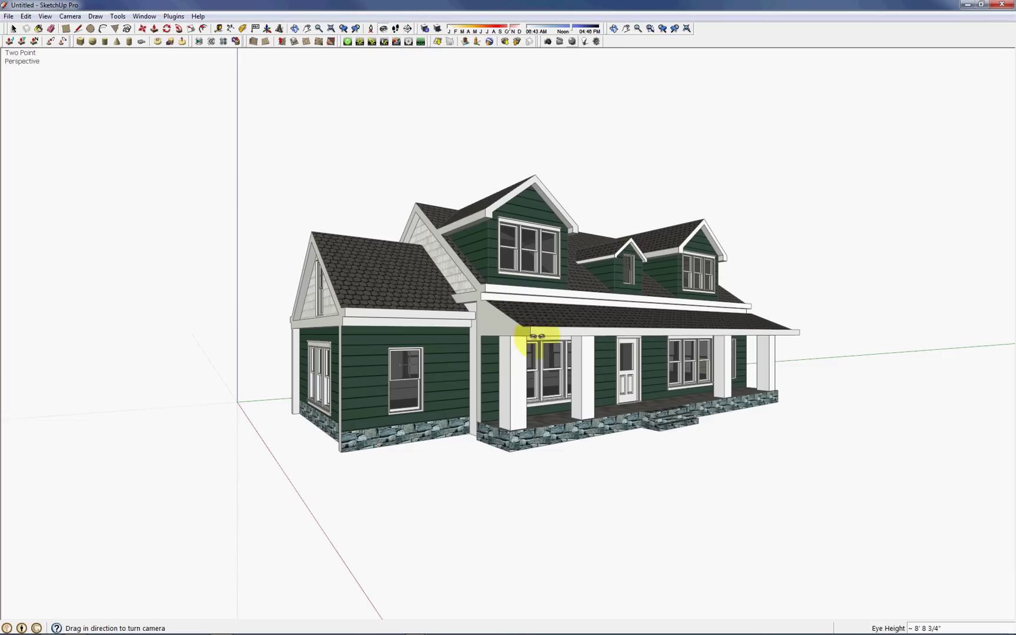
pyautogui.moveTo(536, 341); pyautogui.dragTo(548, 156)
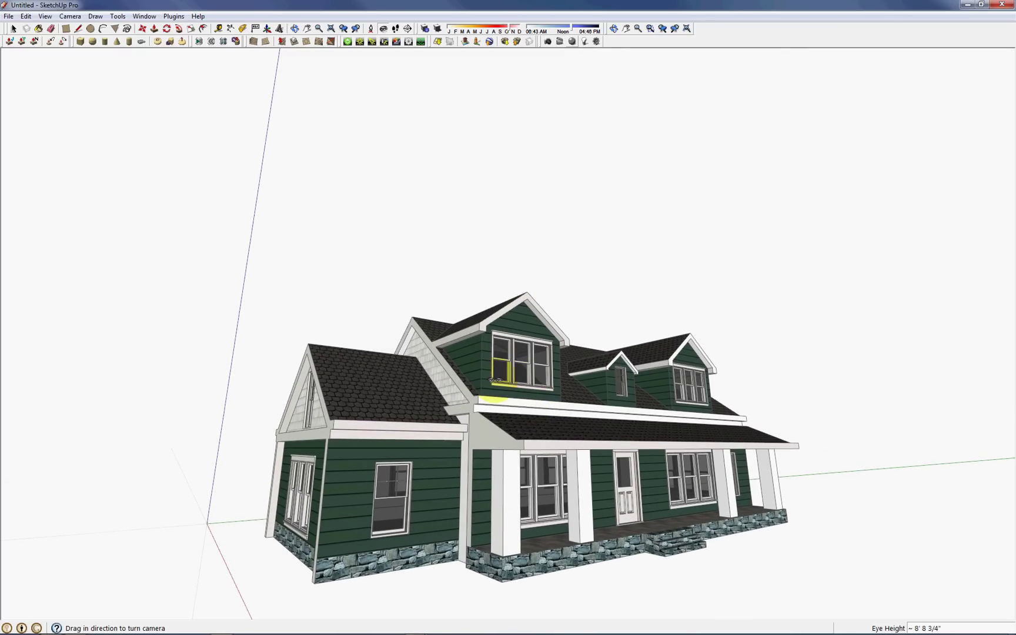
pyautogui.moveTo(563, 400); pyautogui.dragTo(590, 488)
pyautogui.moveTo(578, 318); pyautogui.dragTo(569, 485)
pyautogui.scroll(4, 552, 129)
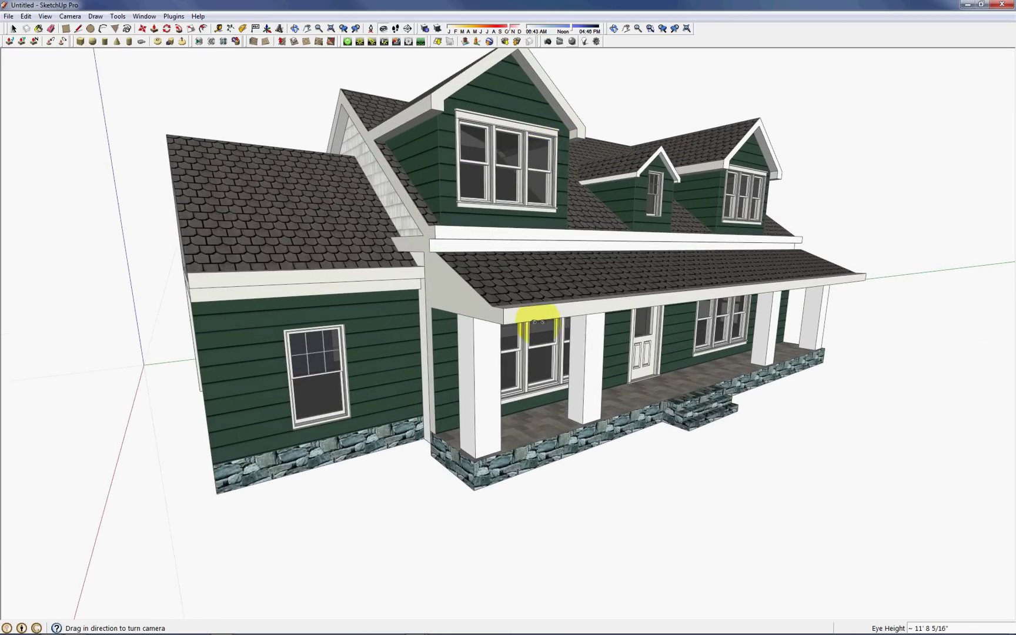
pyautogui.moveTo(533, 325); pyautogui.dragTo(504, 336)
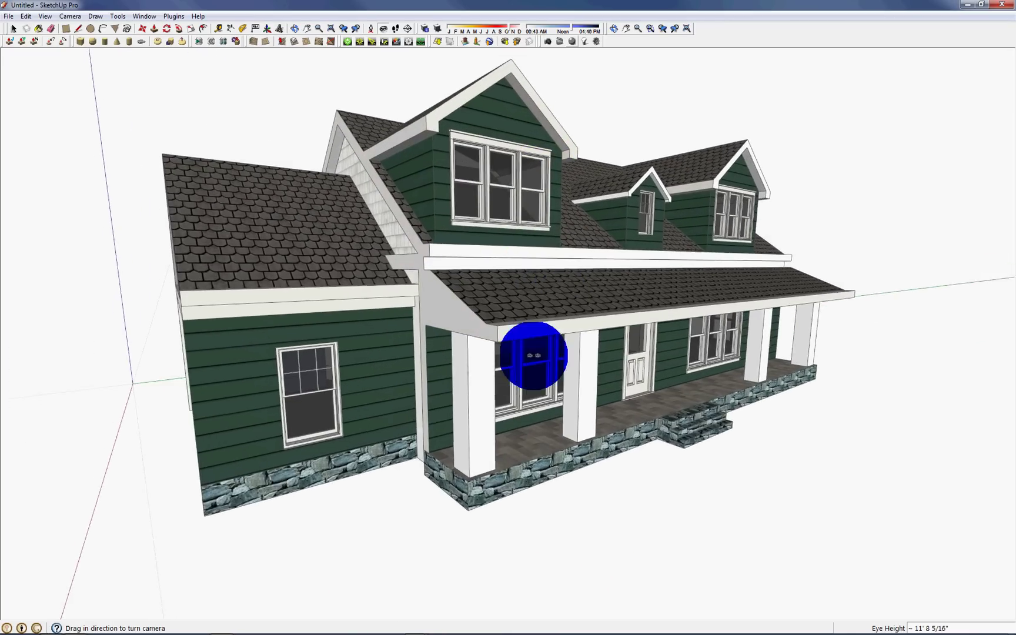
pyautogui.moveTo(494, 386); pyautogui.dragTo(533, 250, button='middle')
pyautogui.press('z')
pyautogui.moveTo(533, 251); pyautogui.dragTo(561, 357)
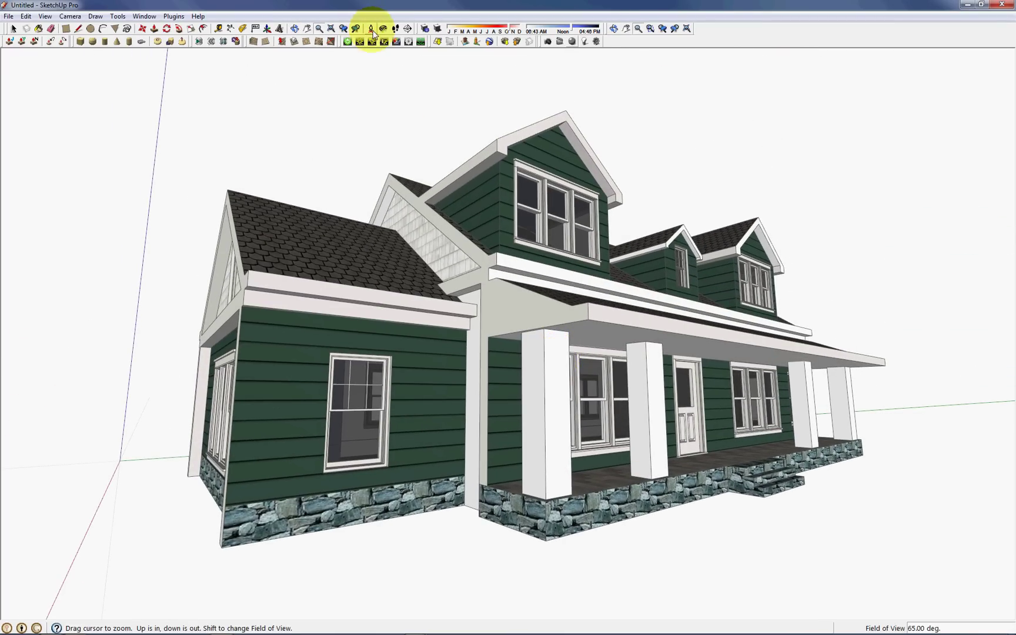
pyautogui.click(383, 29)
pyautogui.moveTo(465, 201); pyautogui.dragTo(431, 314)
# Reapply Two-Point Perspective to the new front-left shot and pick the Pan tool
pyautogui.click(70, 16)
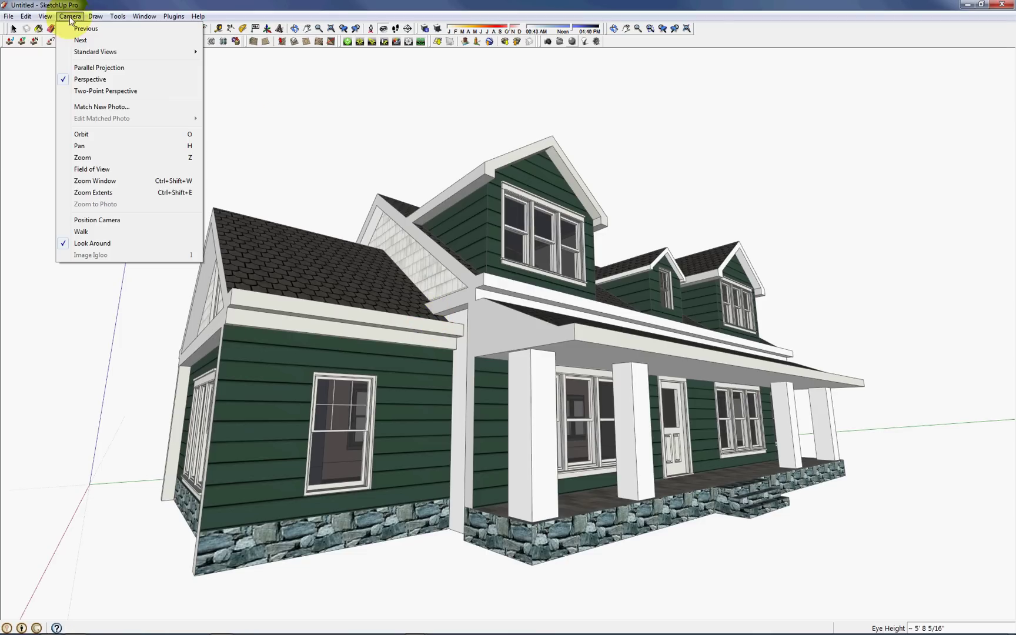
pyautogui.click(107, 91)
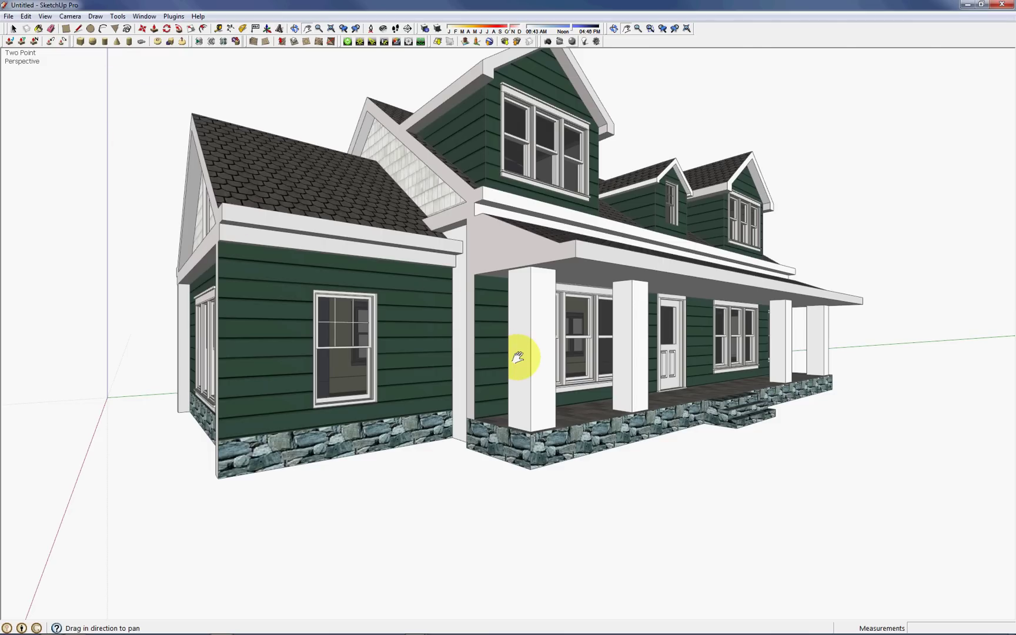
pyautogui.scroll(-3, 517, 357)
pyautogui.click(70, 16)
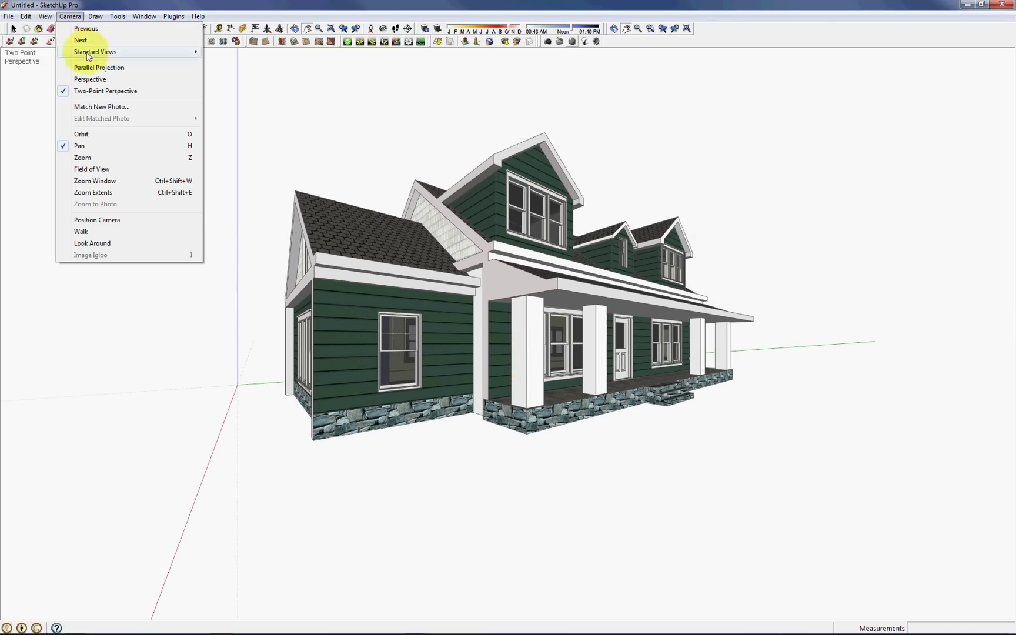
pyautogui.click(517, 110)
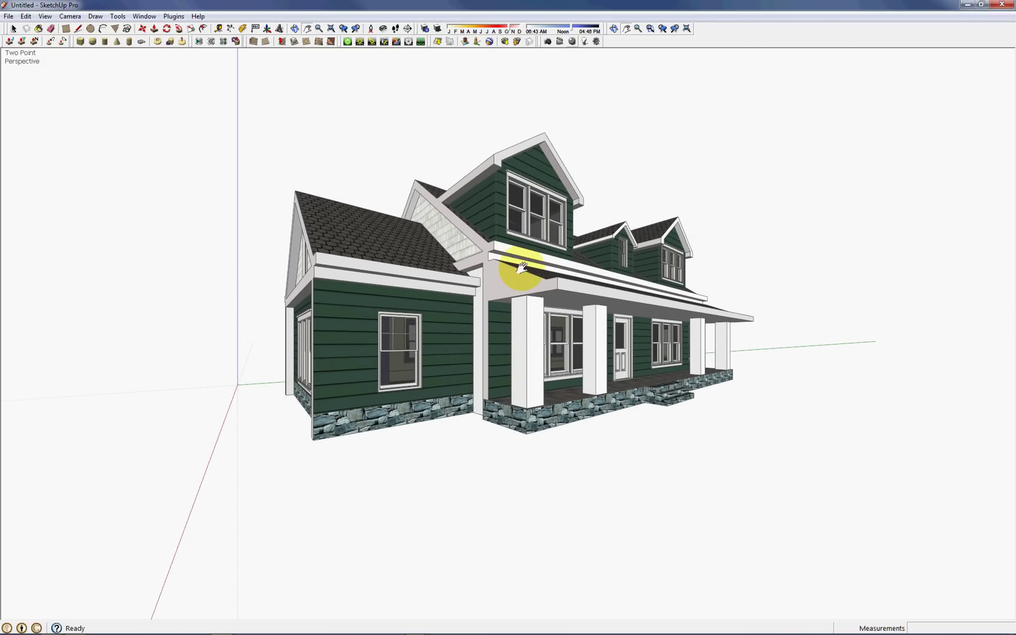
# Snap to the Right view (F4), then orbit and zoom to look slightly down on the porch
pyautogui.press('F4')
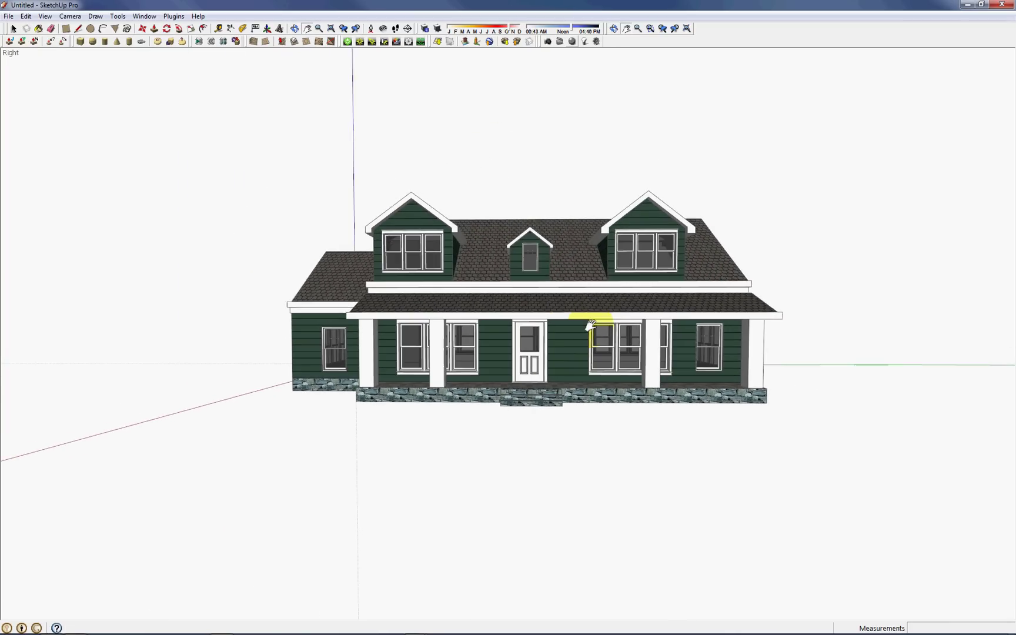
pyautogui.press('o')
pyautogui.moveTo(594, 318); pyautogui.dragTo(570, 325)
pyautogui.press('F4')
pyautogui.press('space')
pyautogui.press('o')
pyautogui.press('F4')
pyautogui.press('space')
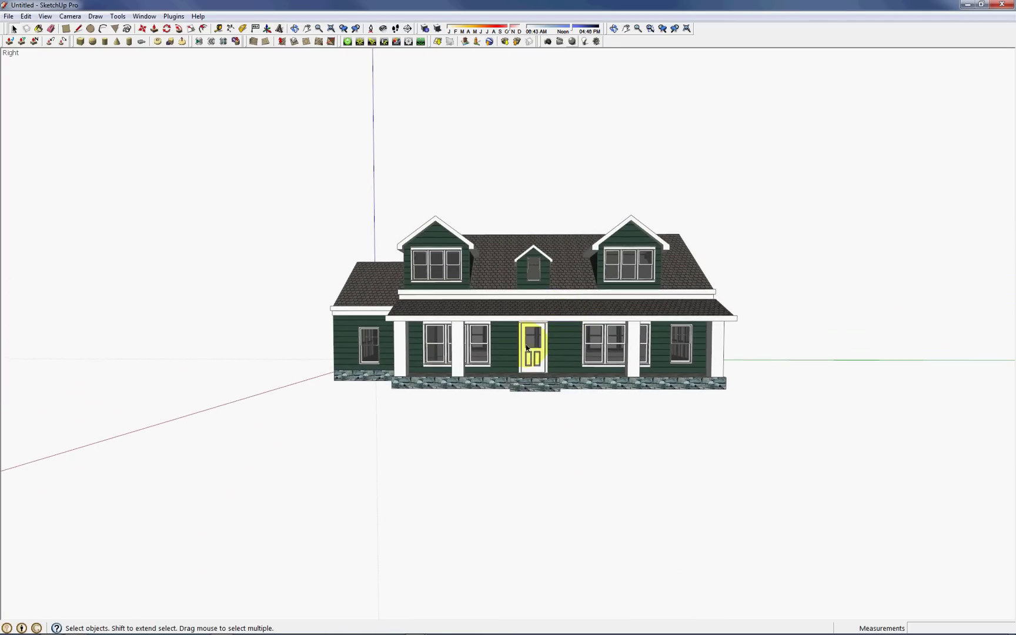
pyautogui.moveTo(482, 371); pyautogui.dragTo(497, 346, button='middle')
pyautogui.moveTo(458, 265); pyautogui.dragTo(458, 304, button='middle')
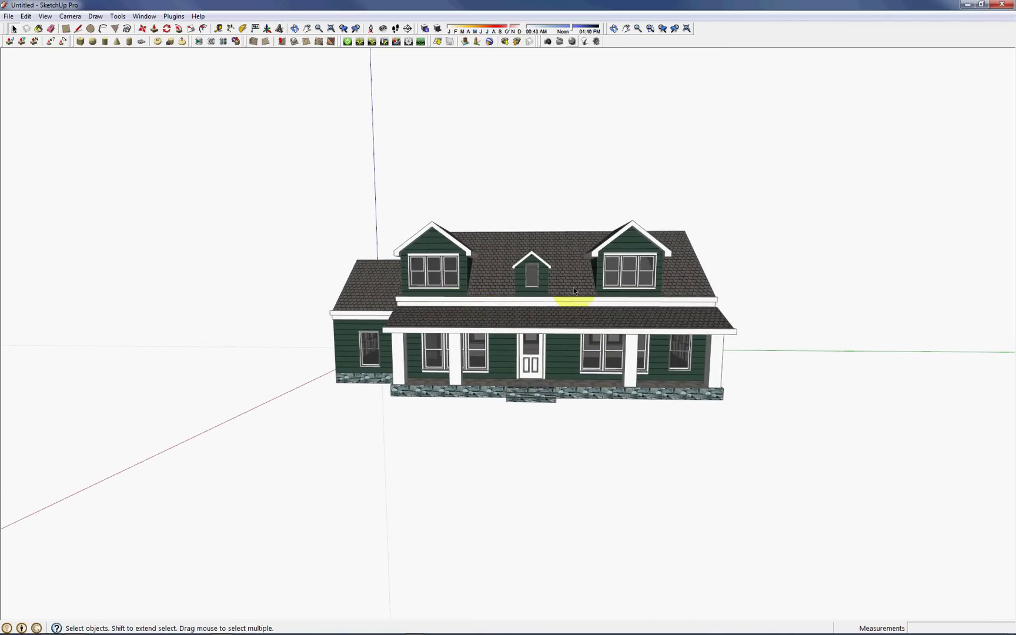
pyautogui.scroll(3, 571, 287)
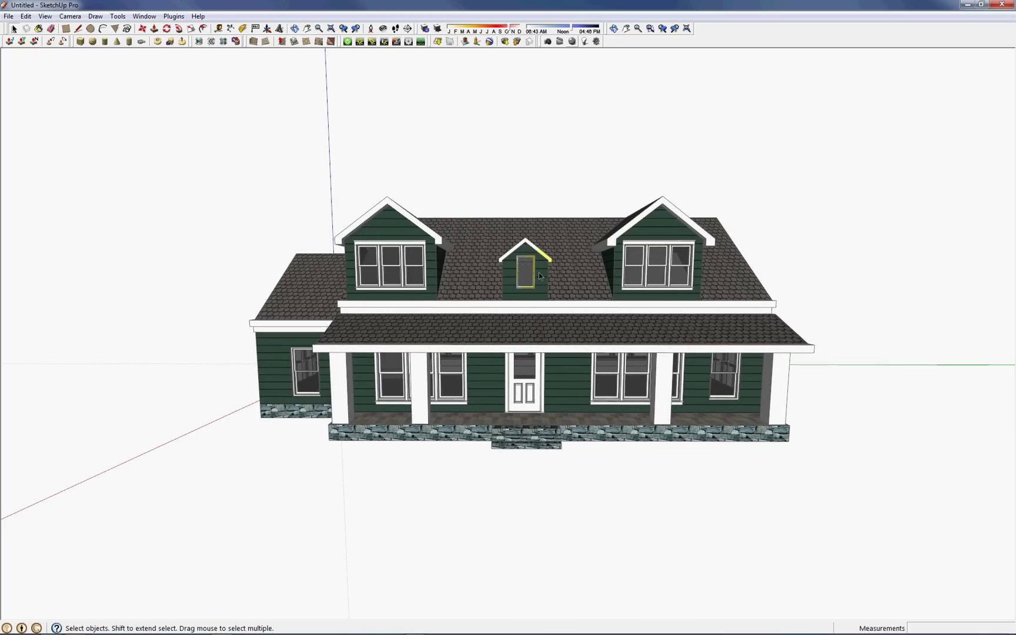
# Switch the camera to Parallel Projection and orbit to an angled view
pyautogui.click(71, 17)
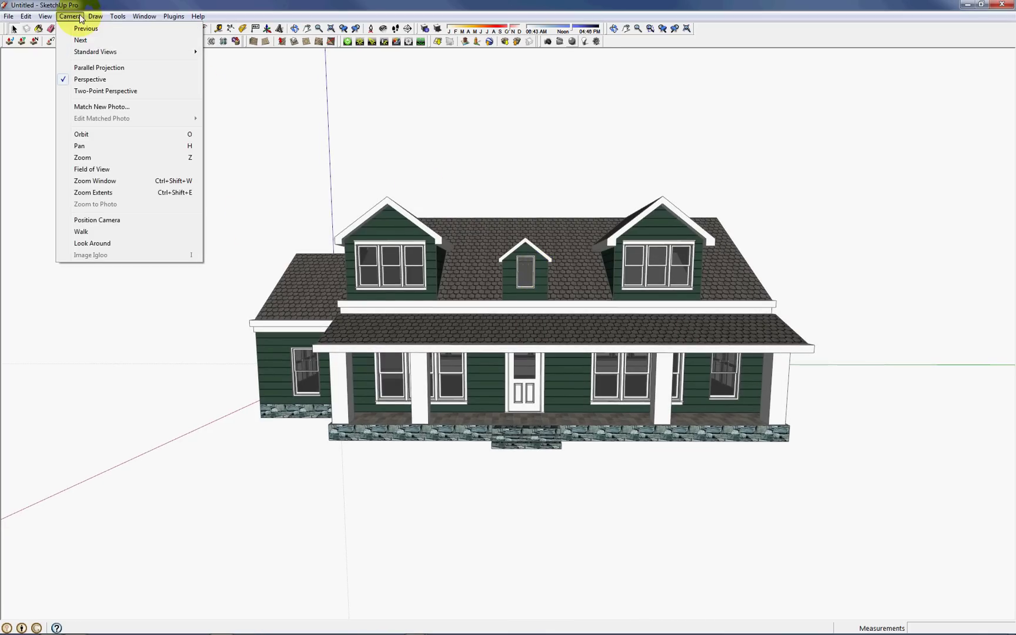
pyautogui.click(122, 70)
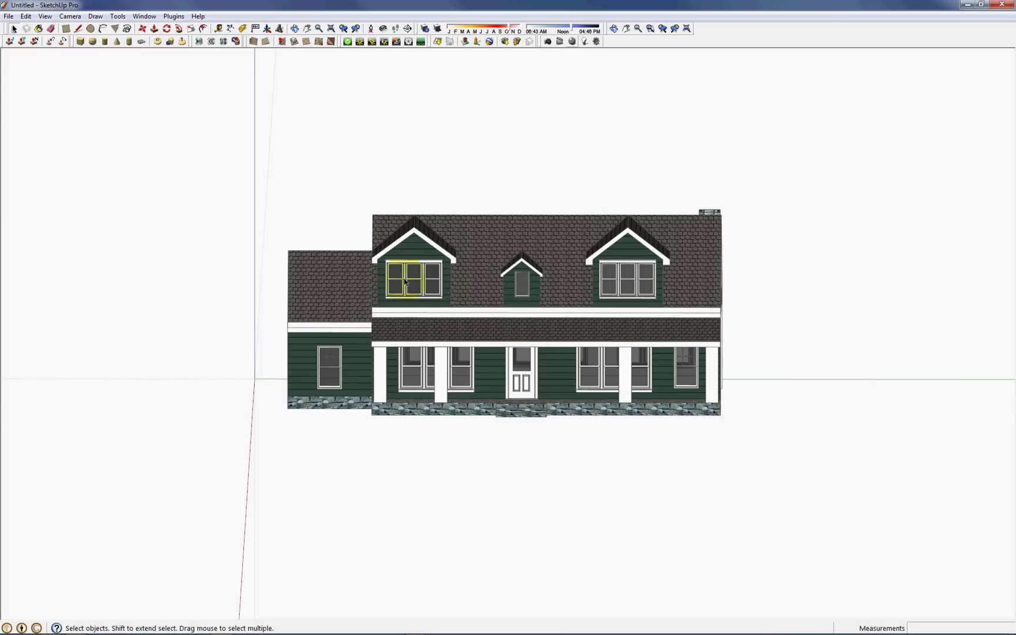
pyautogui.moveTo(443, 294); pyautogui.dragTo(344, 246, button='middle')
# Show the standard Right elevation, then the standard Left elevation
pyautogui.click(71, 17)
pyautogui.moveTo(84, 54)
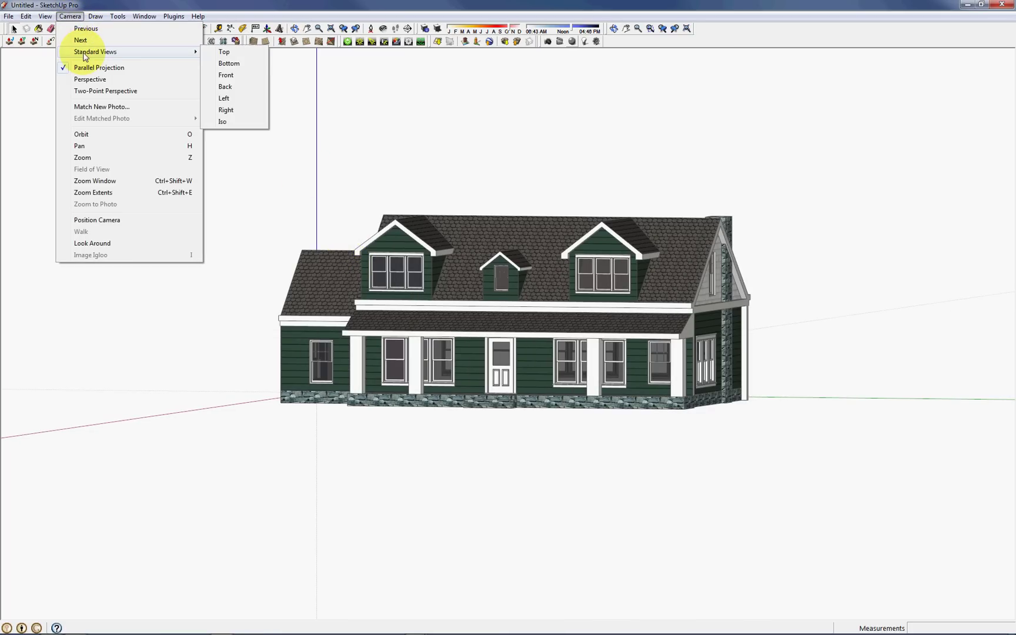
pyautogui.click(229, 111)
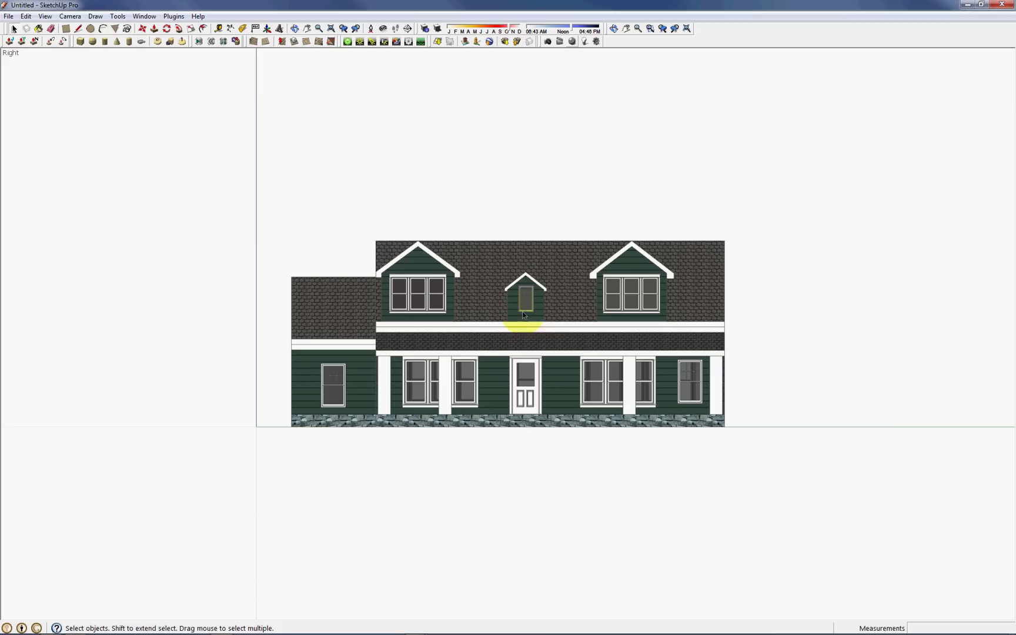
pyautogui.click(69, 16)
pyautogui.moveTo(121, 53)
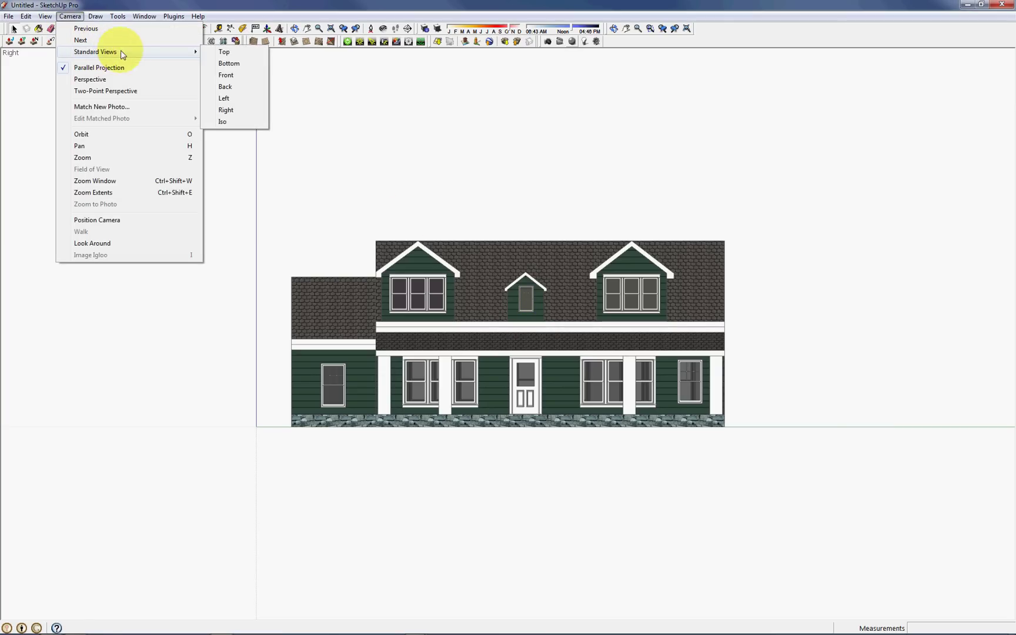
pyautogui.click(238, 100)
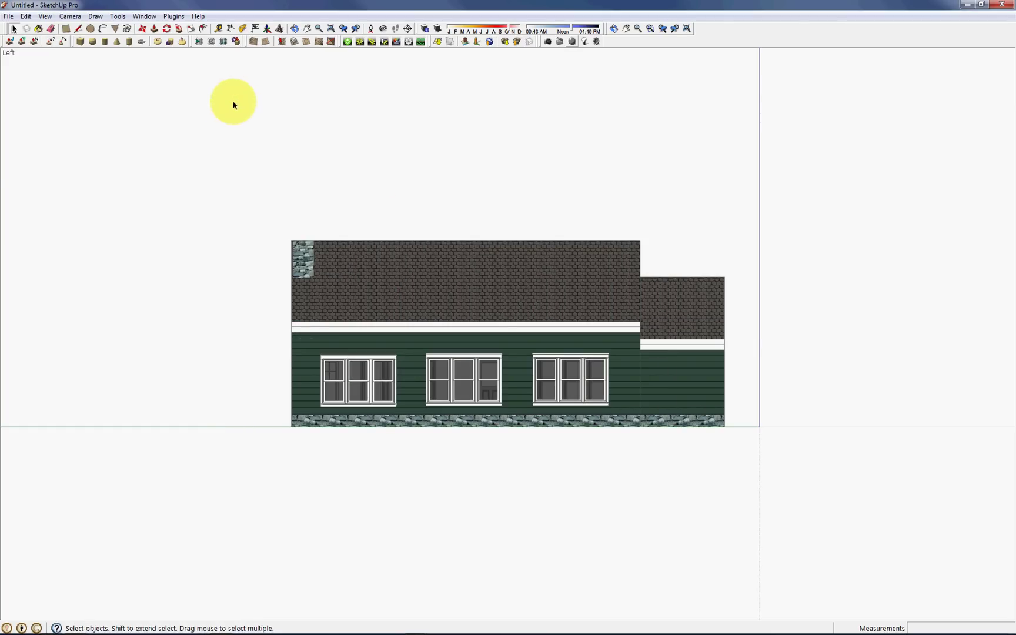
# Enter a 1 inch = 12 feet print scale, cancel printing, and orbit the house back to 3D
pyautogui.click(10, 16)
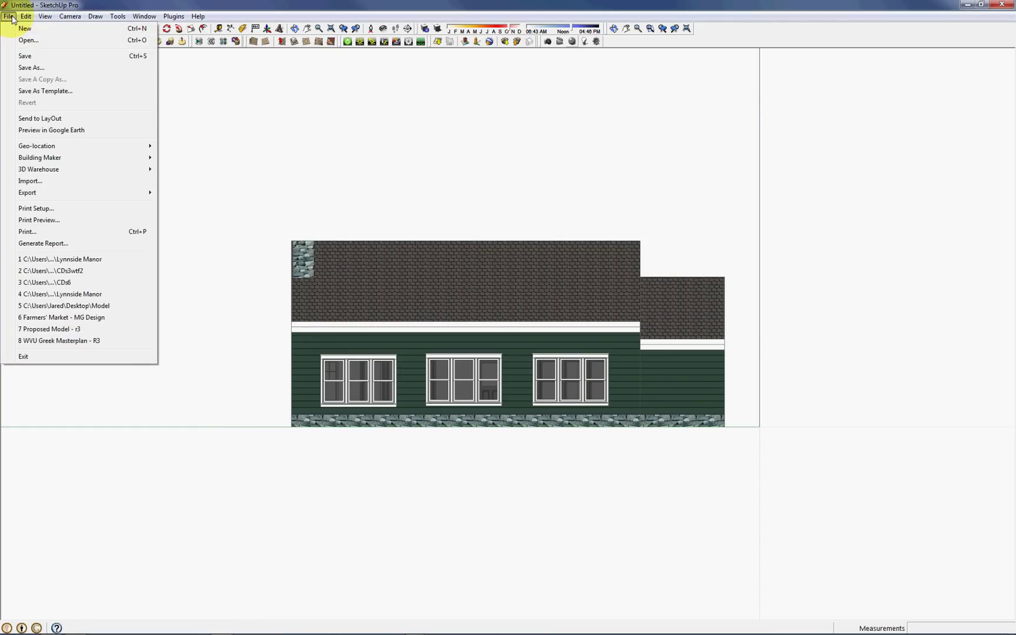
pyautogui.click(79, 231)
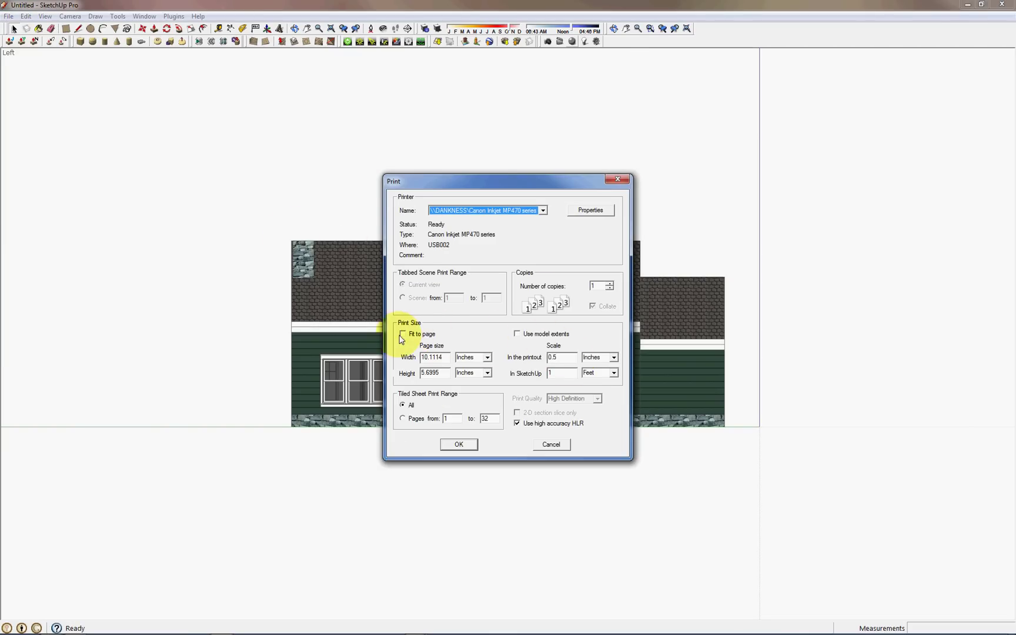
pyautogui.moveTo(566, 357); pyautogui.dragTo(535, 360)
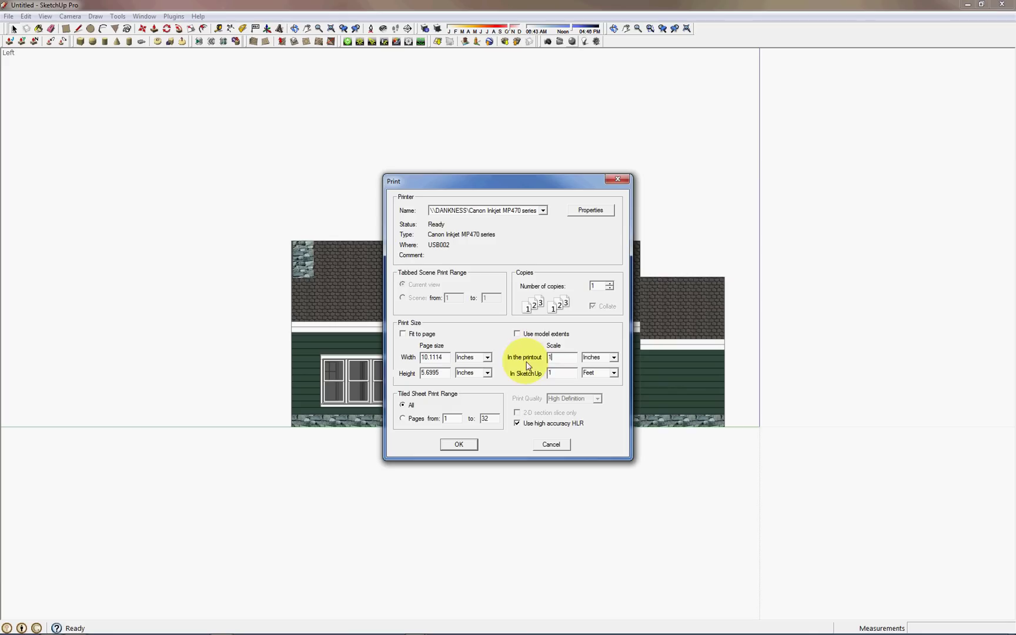
pyautogui.moveTo(562, 372); pyautogui.dragTo(504, 376)
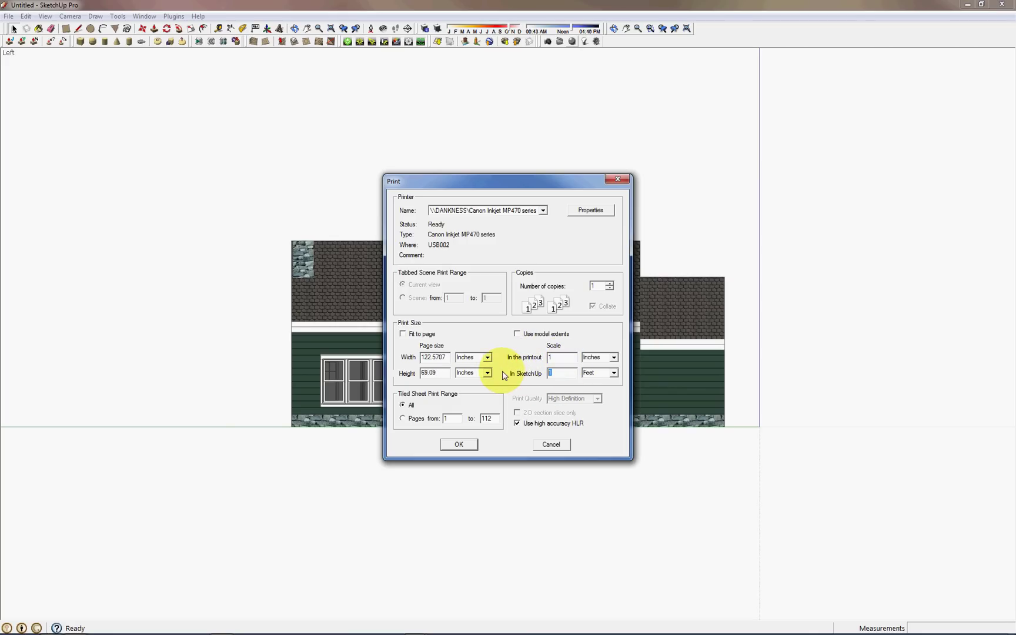
pyautogui.click(569, 359)
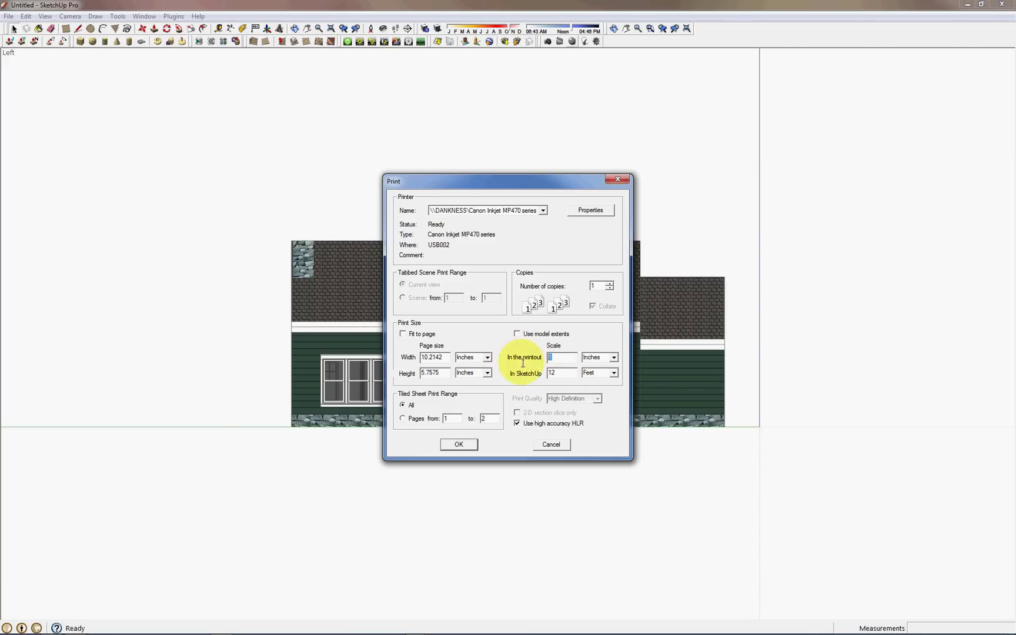
pyautogui.click(551, 445)
pyautogui.moveTo(554, 442); pyautogui.dragTo(379, 372, button='middle')
# Reopen the Print dialog and close it without printing
pyautogui.click(8, 15)
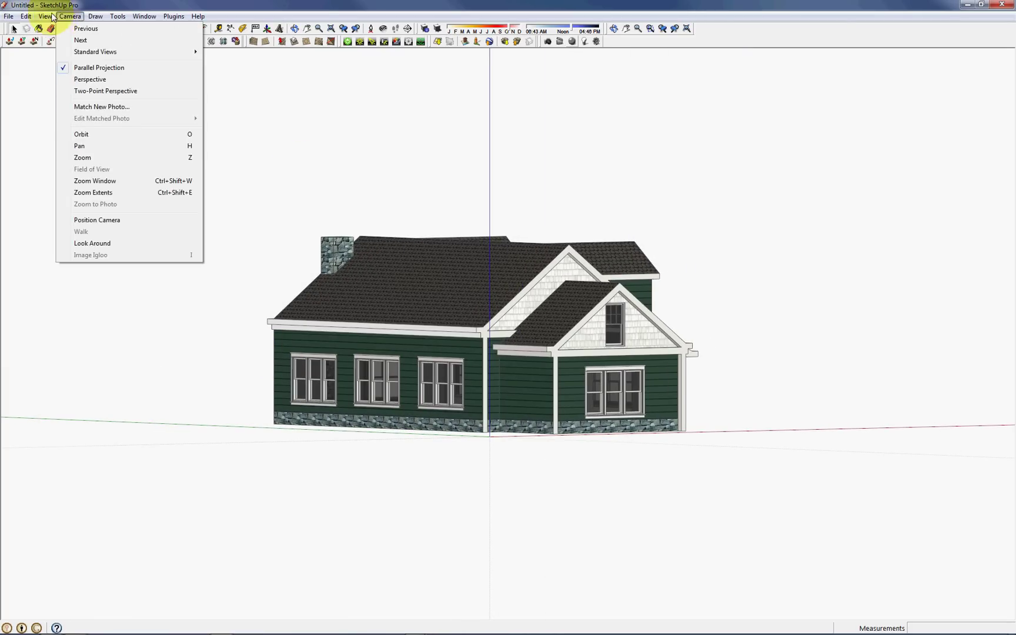
pyautogui.click(68, 230)
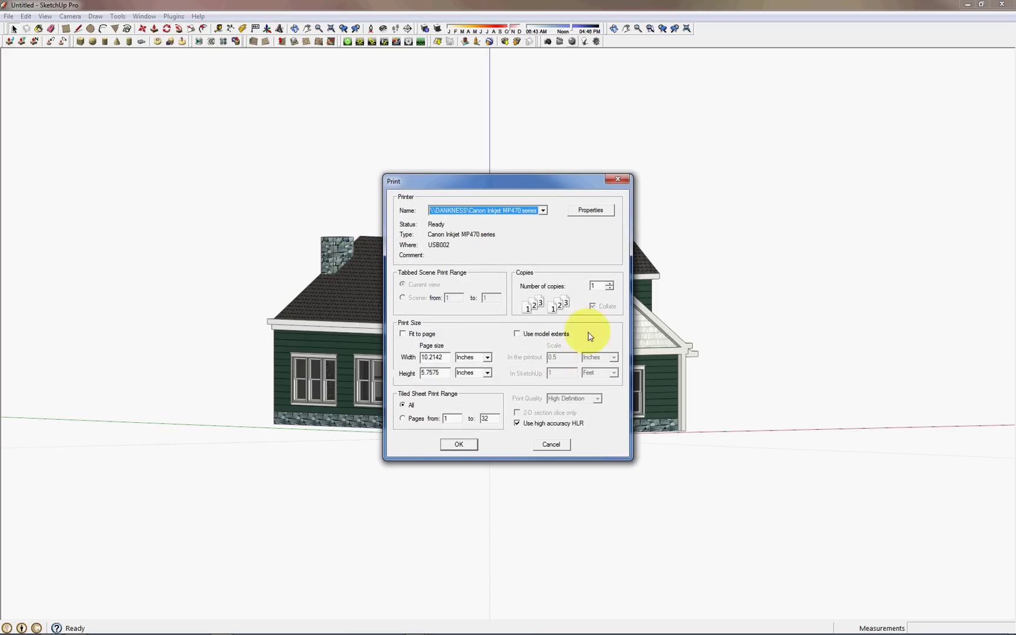
pyautogui.click(622, 181)
# Orbit, pan and zoom to an angled view framing the front porch
pyautogui.moveTo(612, 325); pyautogui.dragTo(648, 354, button='middle')
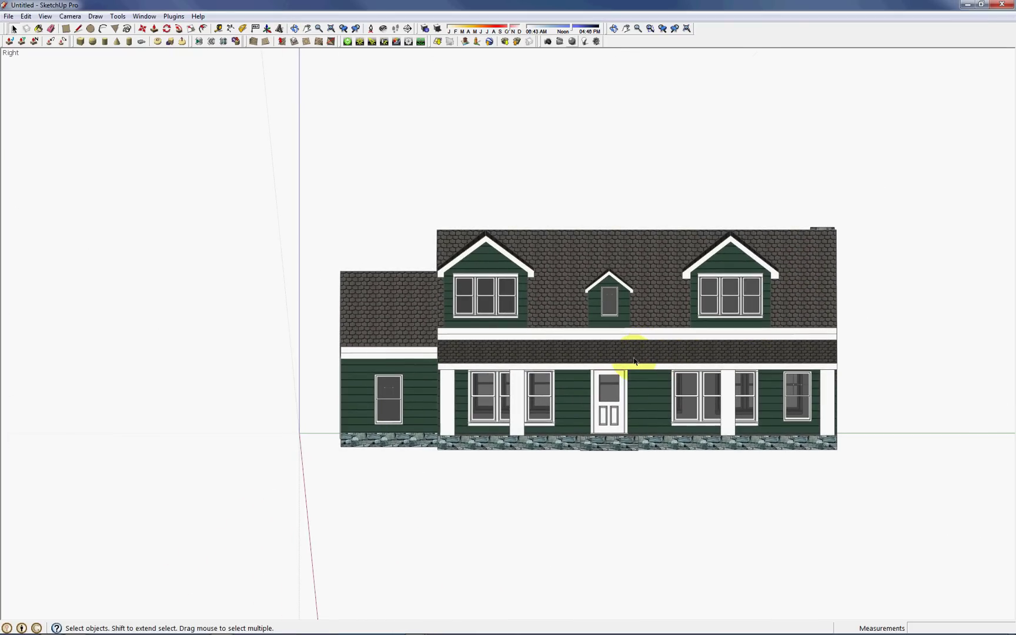
pyautogui.keyDown('shift'); pyautogui.moveTo(639, 357); pyautogui.dragTo(465, 375, button='middle'); pyautogui.keyUp('shift')
pyautogui.scroll(3, 466, 375)
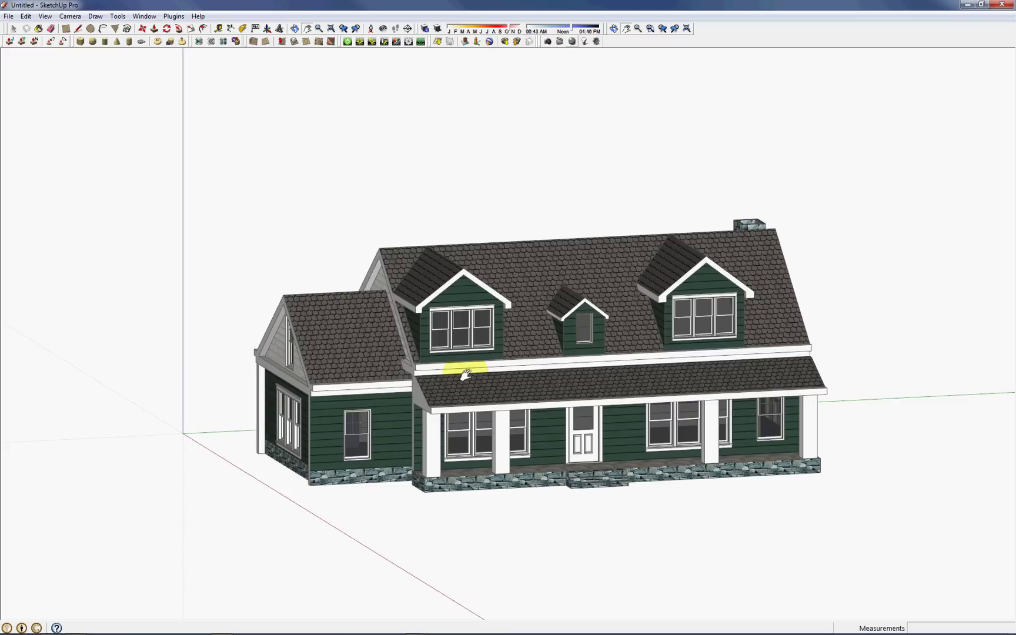